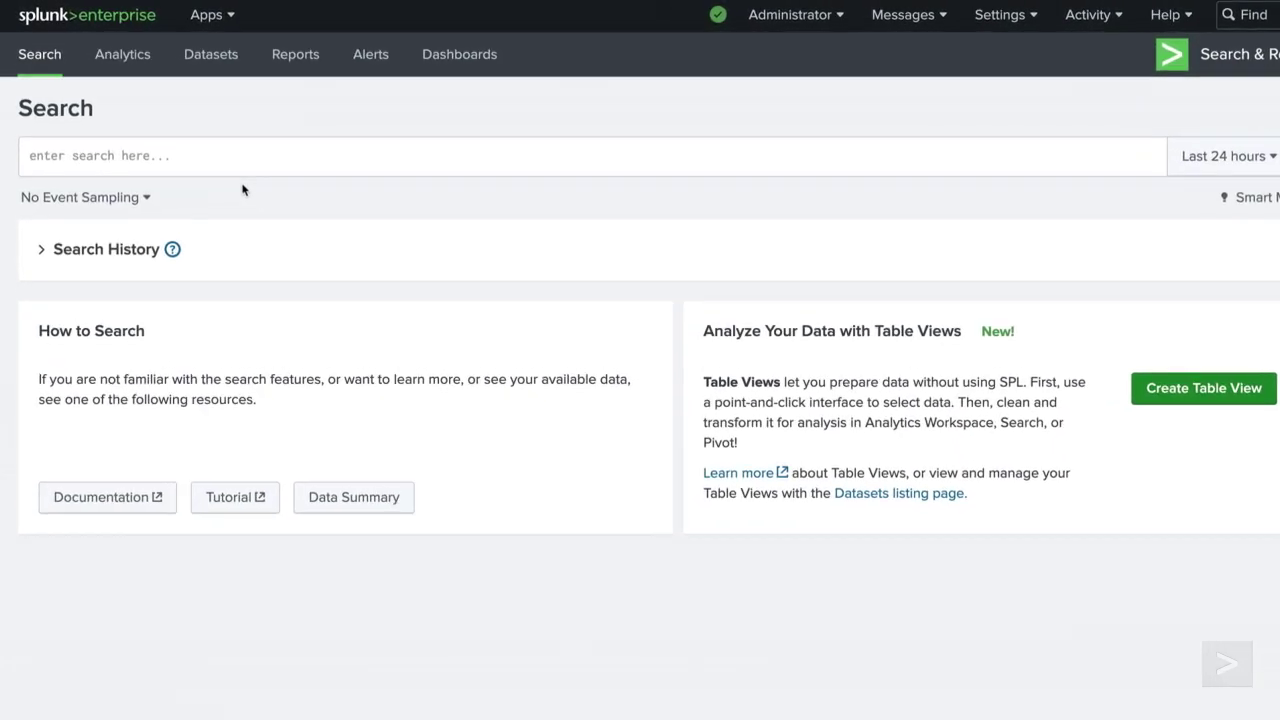
Step: Begin a new query in the Search & Reporting search box
click(185, 143)
Step: Run the multi-line SPL query that lists users who logged on but never badged in, sorted by User
text((index=security sourcetype=)
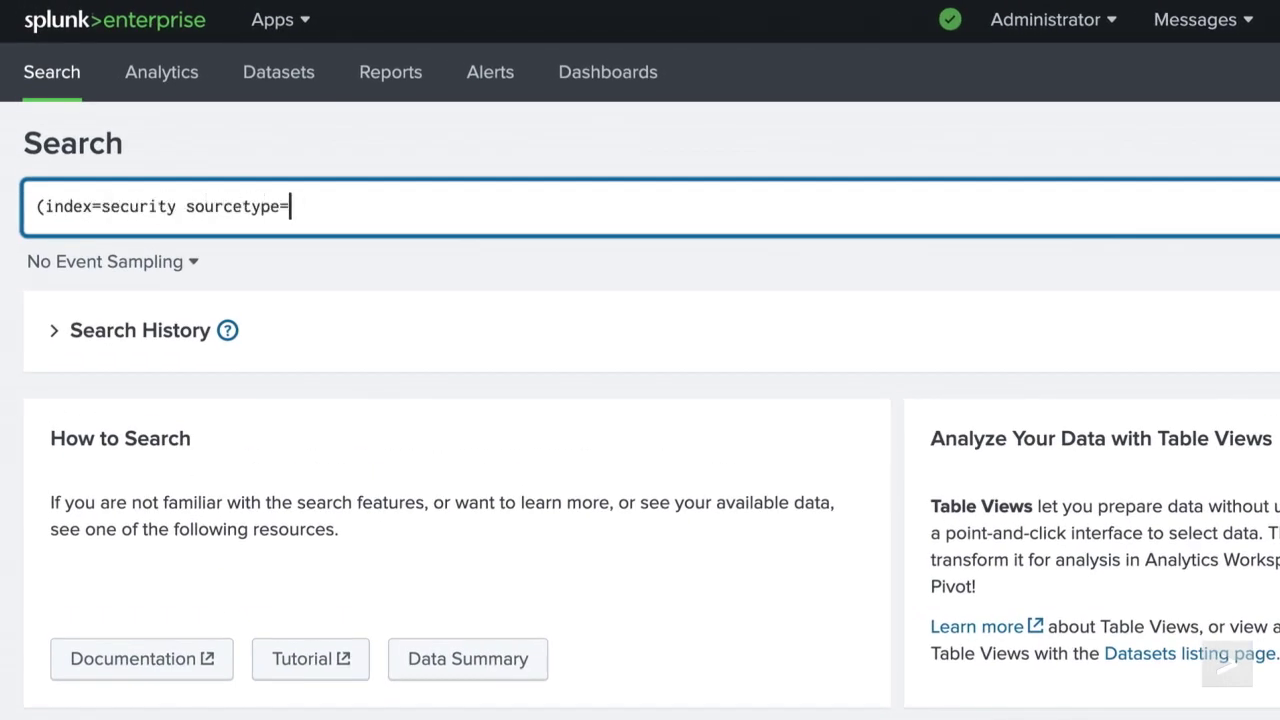
text(win* EventCode IN(540,)
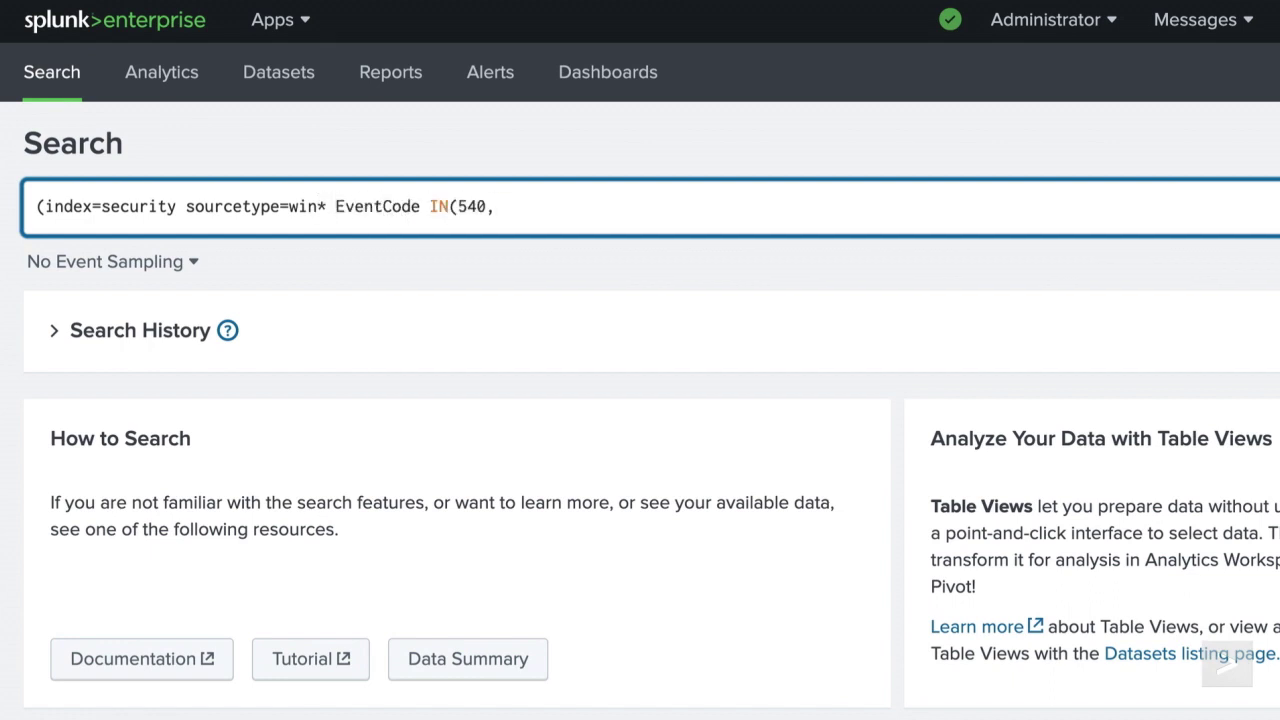
text(4624)) OR (index=security sourcetype=)
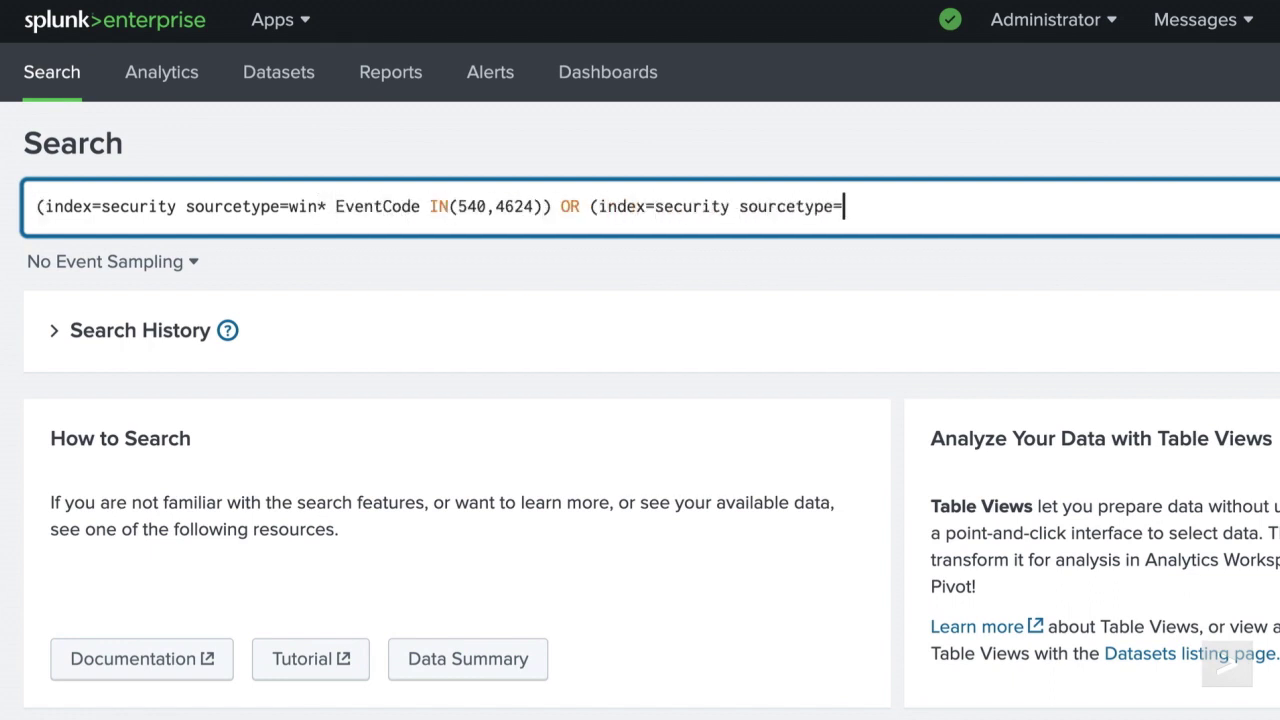
text(history_access Event_Description=Access) )
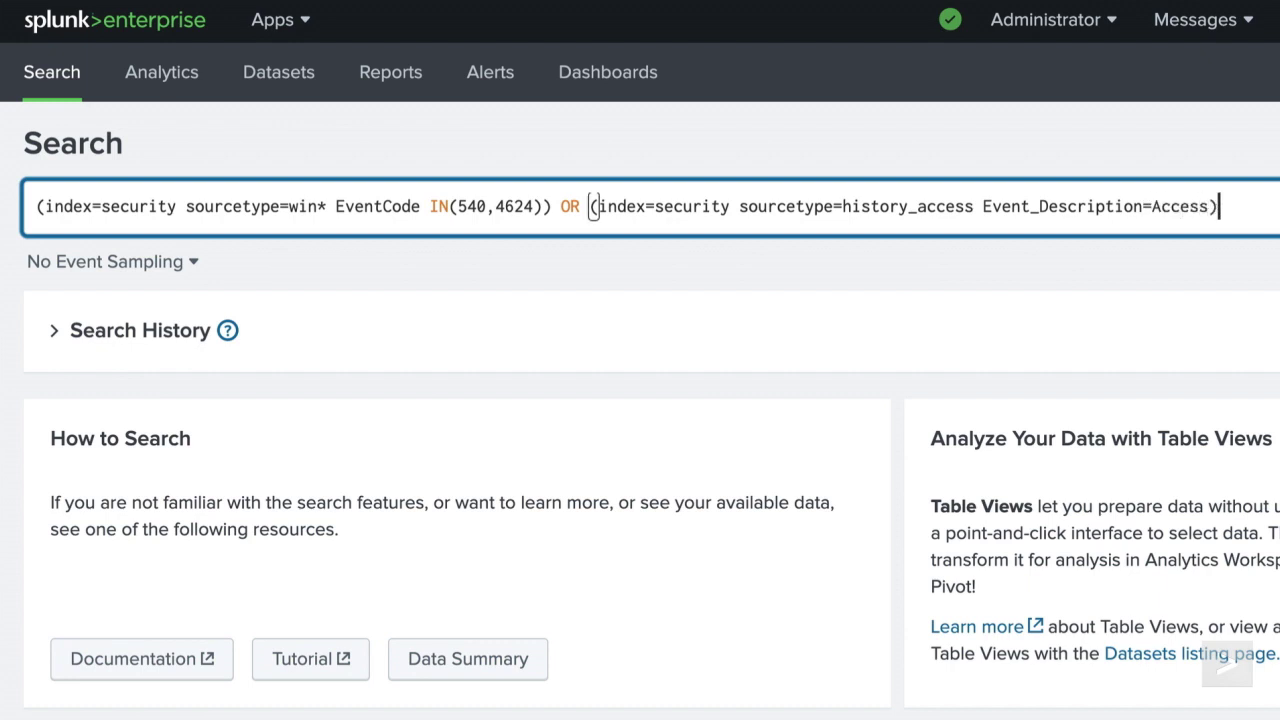
text(| ev)
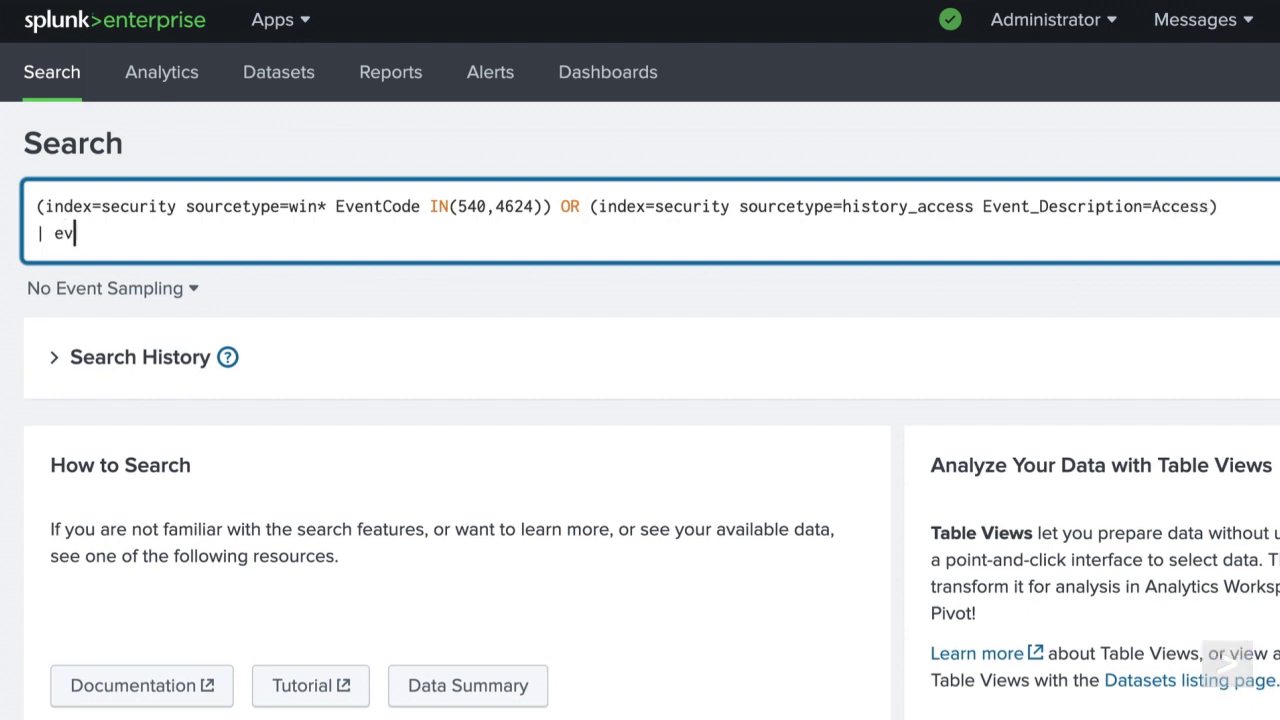
text(al badge_access =)
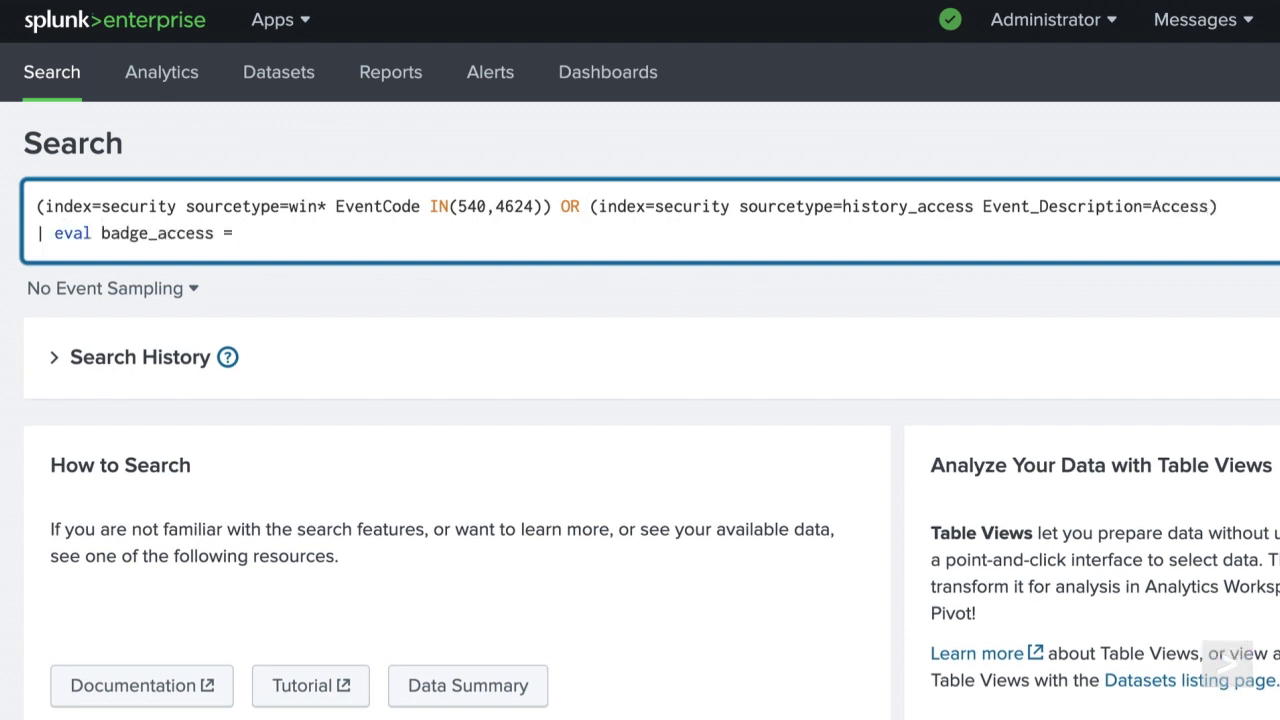
text( if(sourcetype=history_access,1,0))
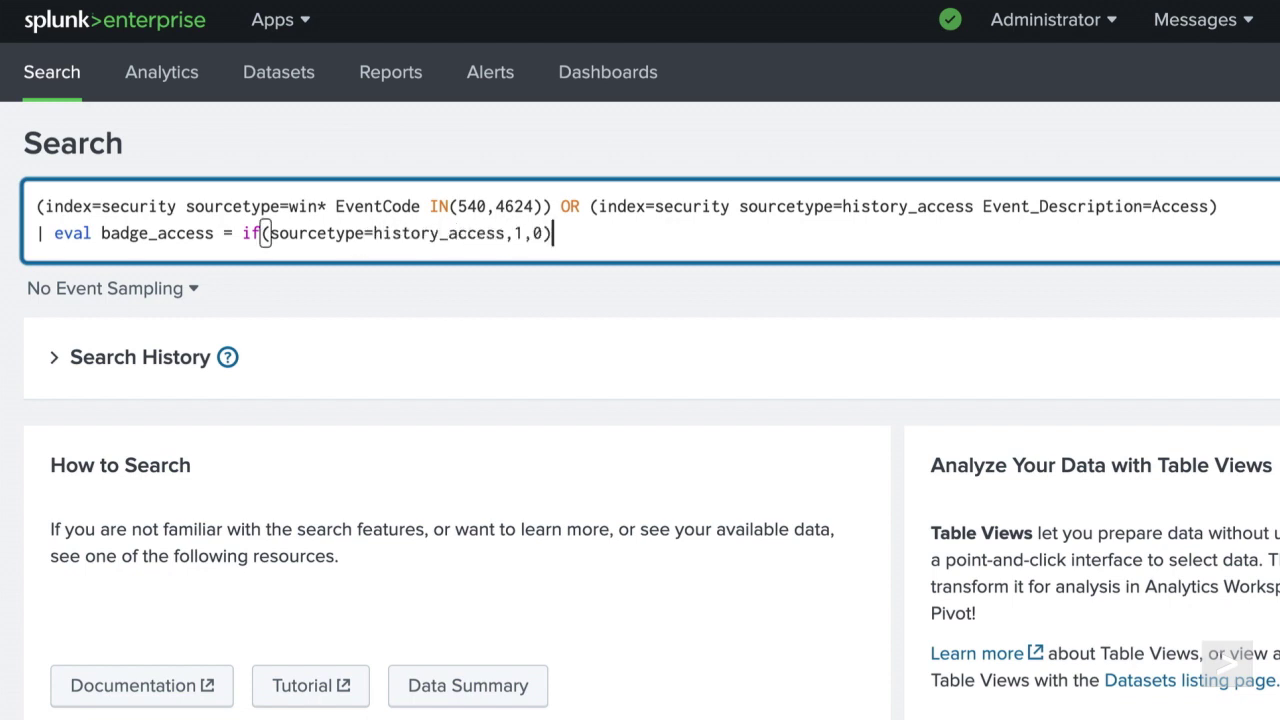
key(shift+Return)
text(| stats max)
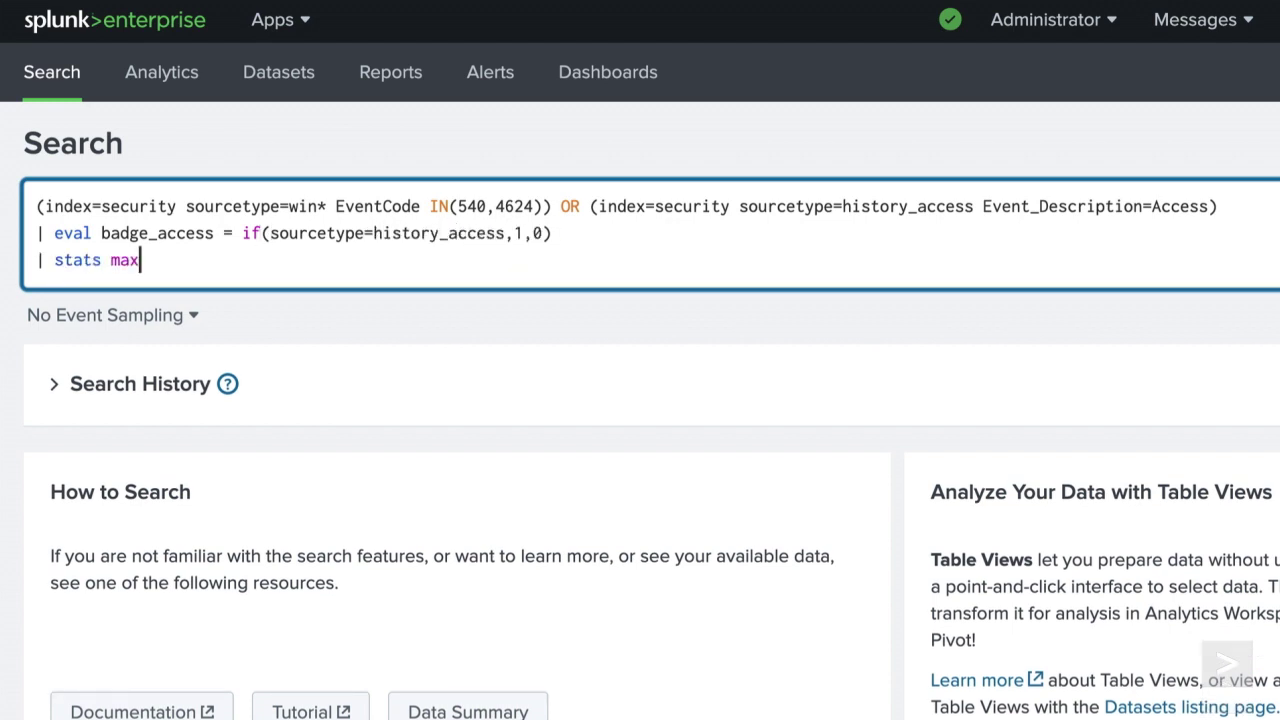
text((badge_access) as badged_in by User)
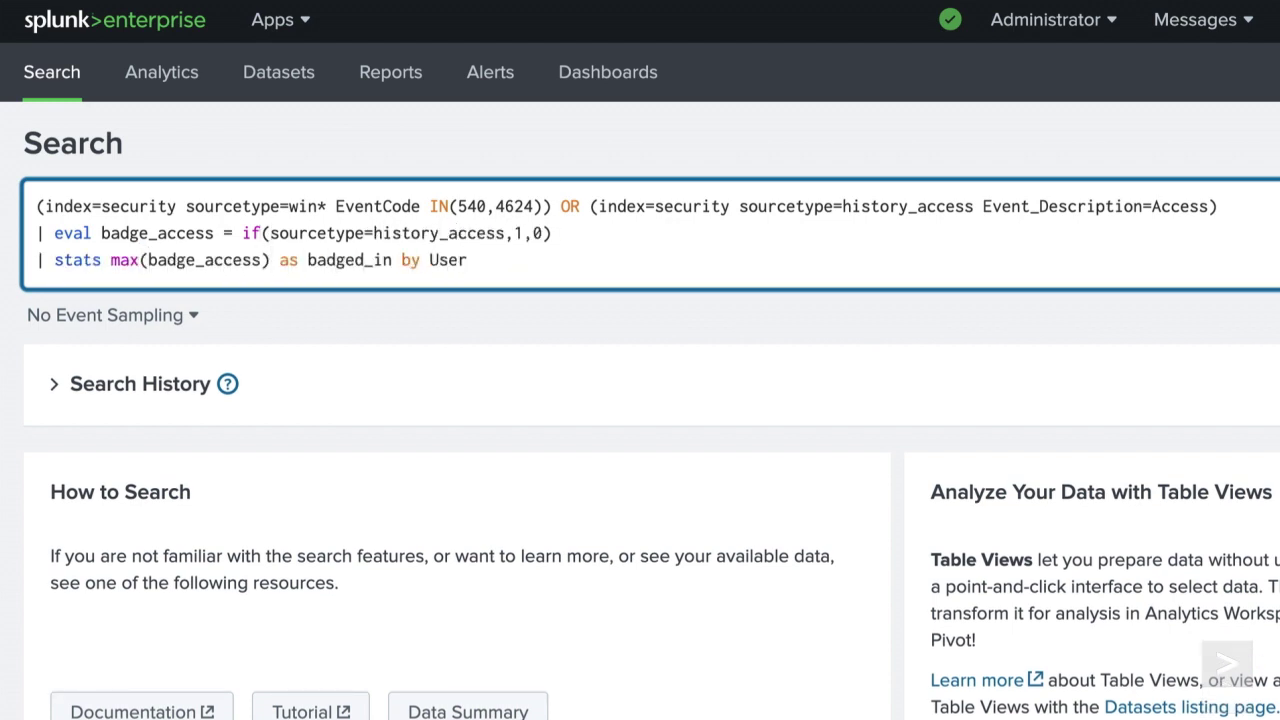
key(shift+Return)
text(| where badged_in = 0)
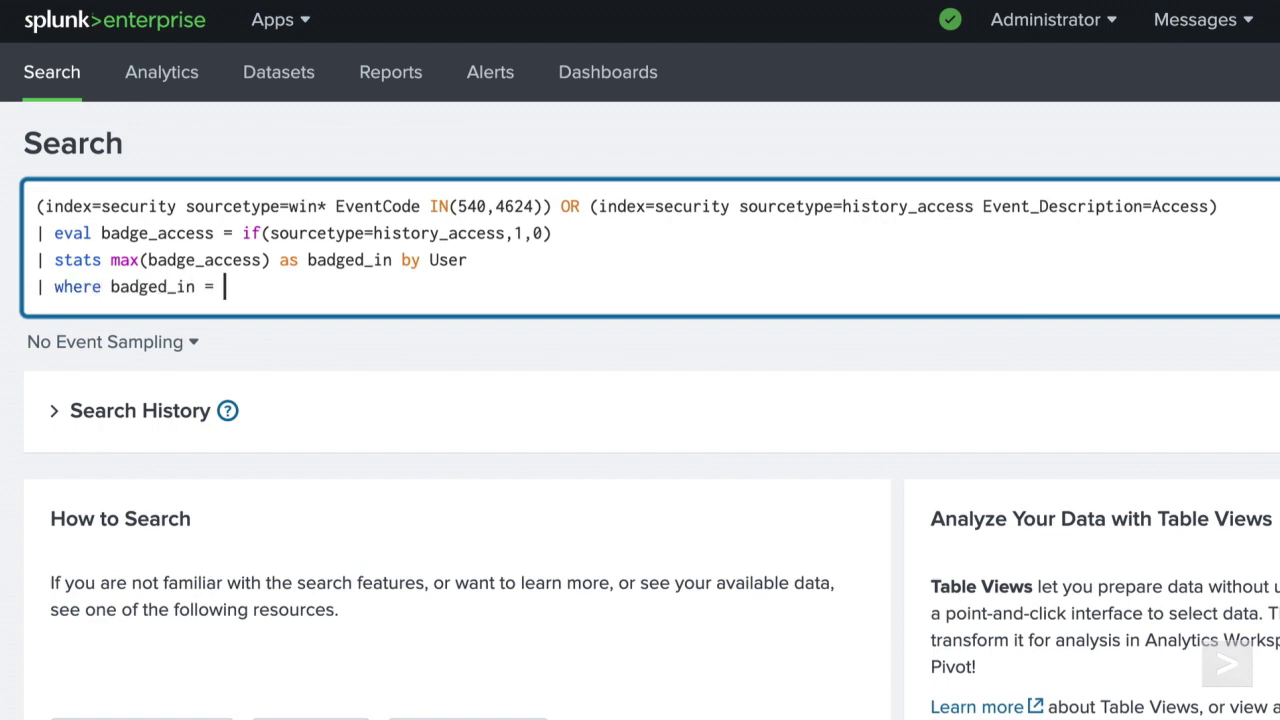
key(shift+Return)
text(| sort User)
key(shift+Return)
text(| fields - badged_in)
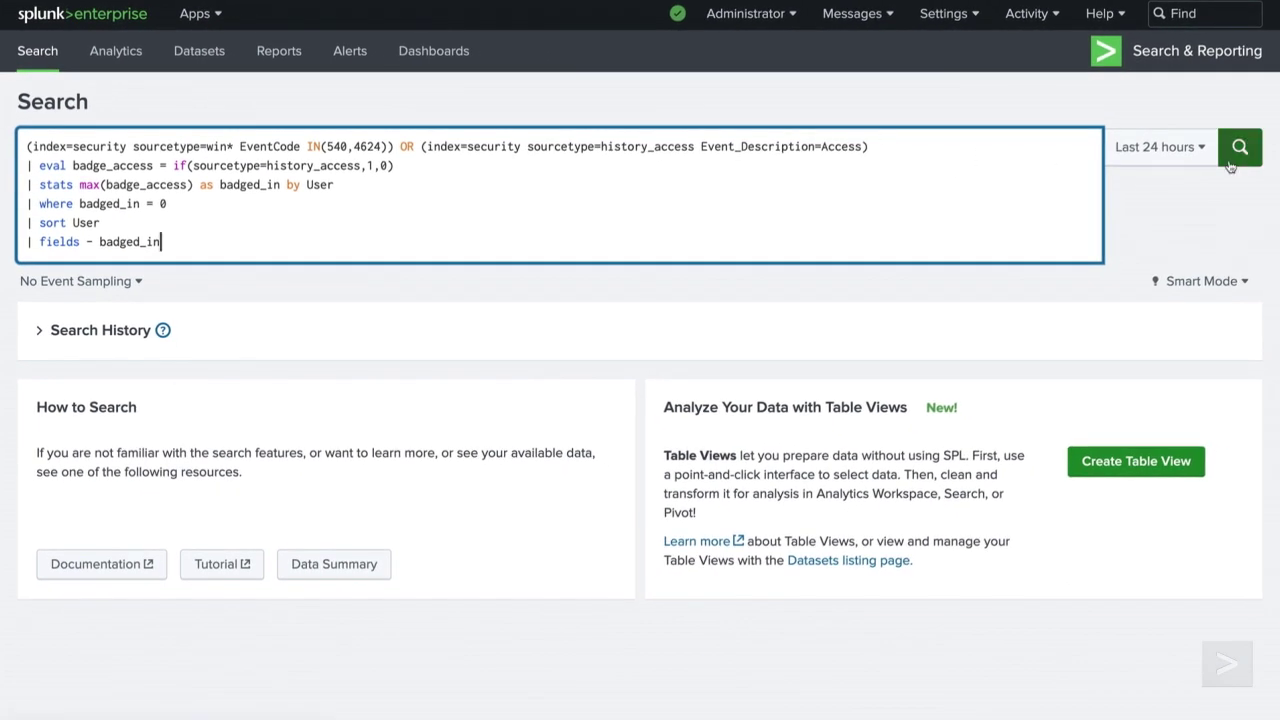
click(1231, 165)
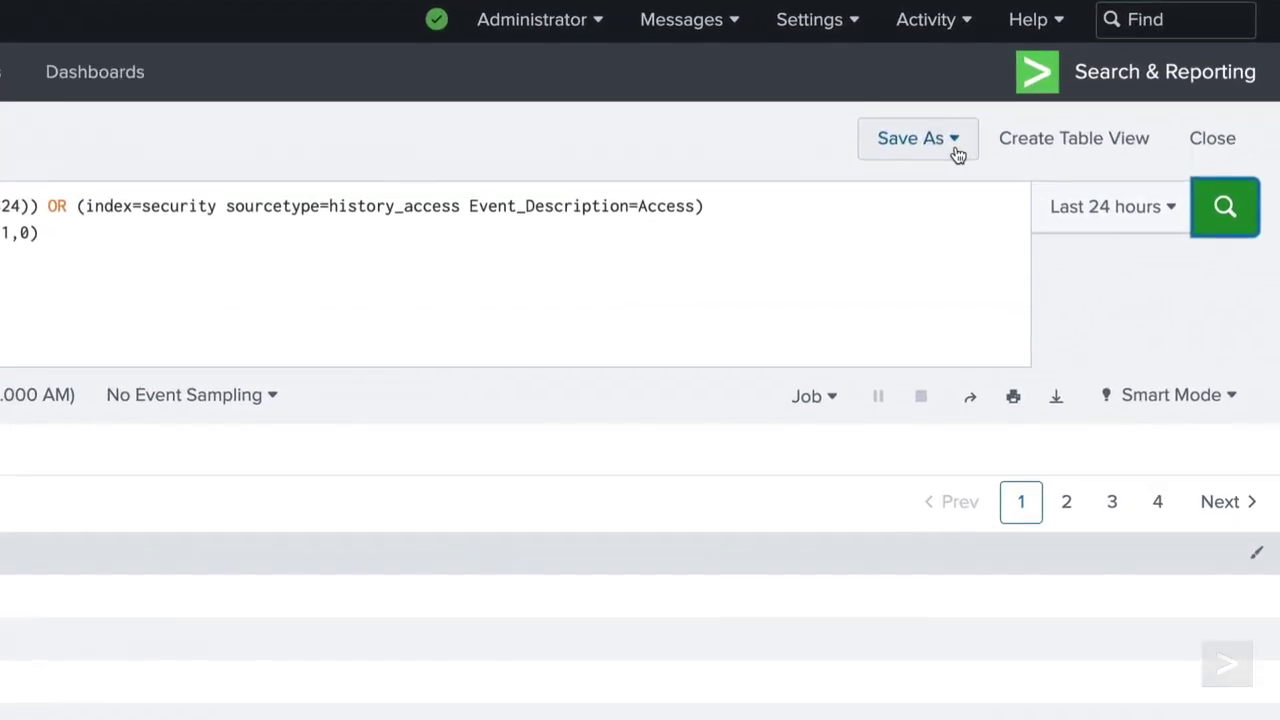
Step: Save the search as a scheduled alert named potential_tailgaters that runs every day
click(1046, 107)
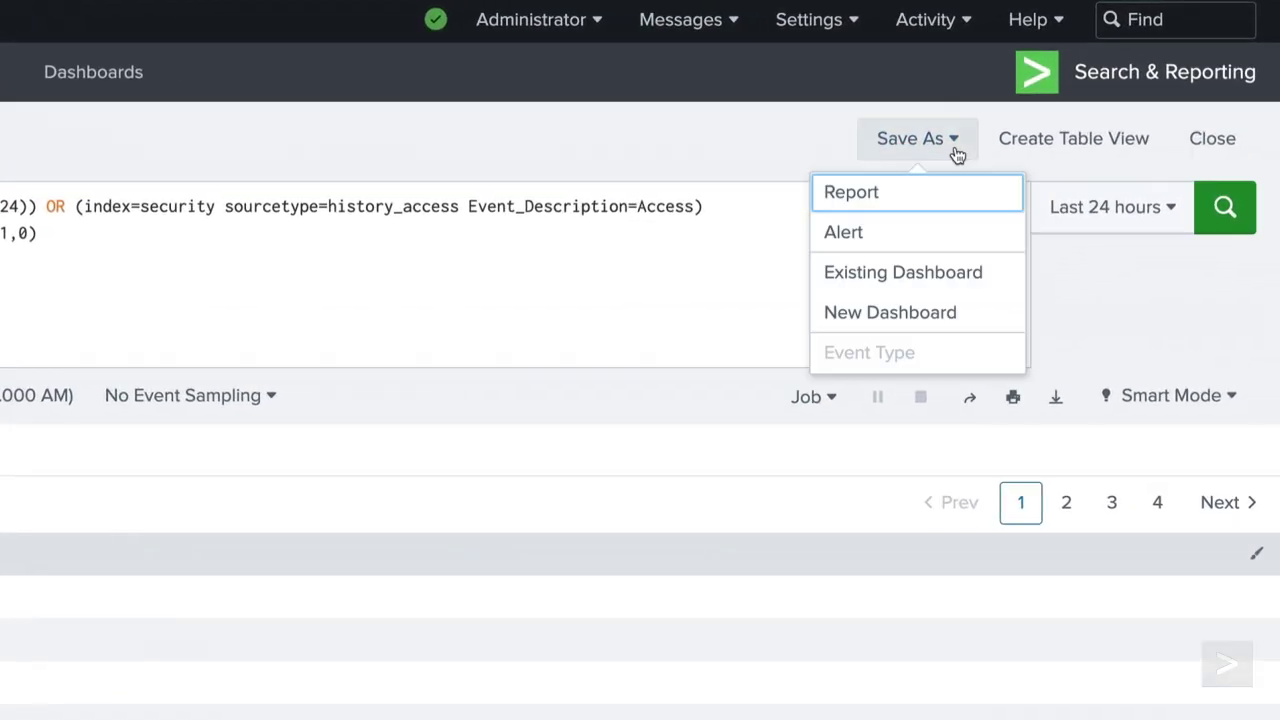
click(957, 229)
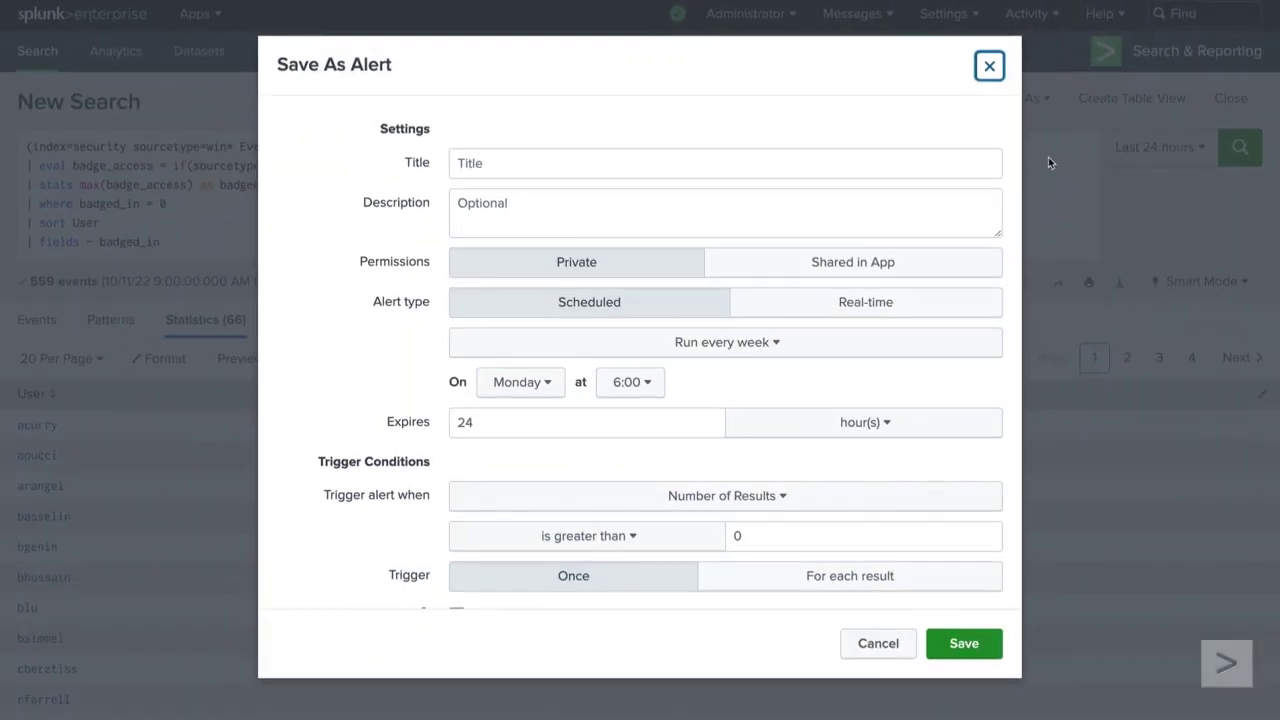
click(508, 164)
text(potential_tailgaters)
click(438, 178)
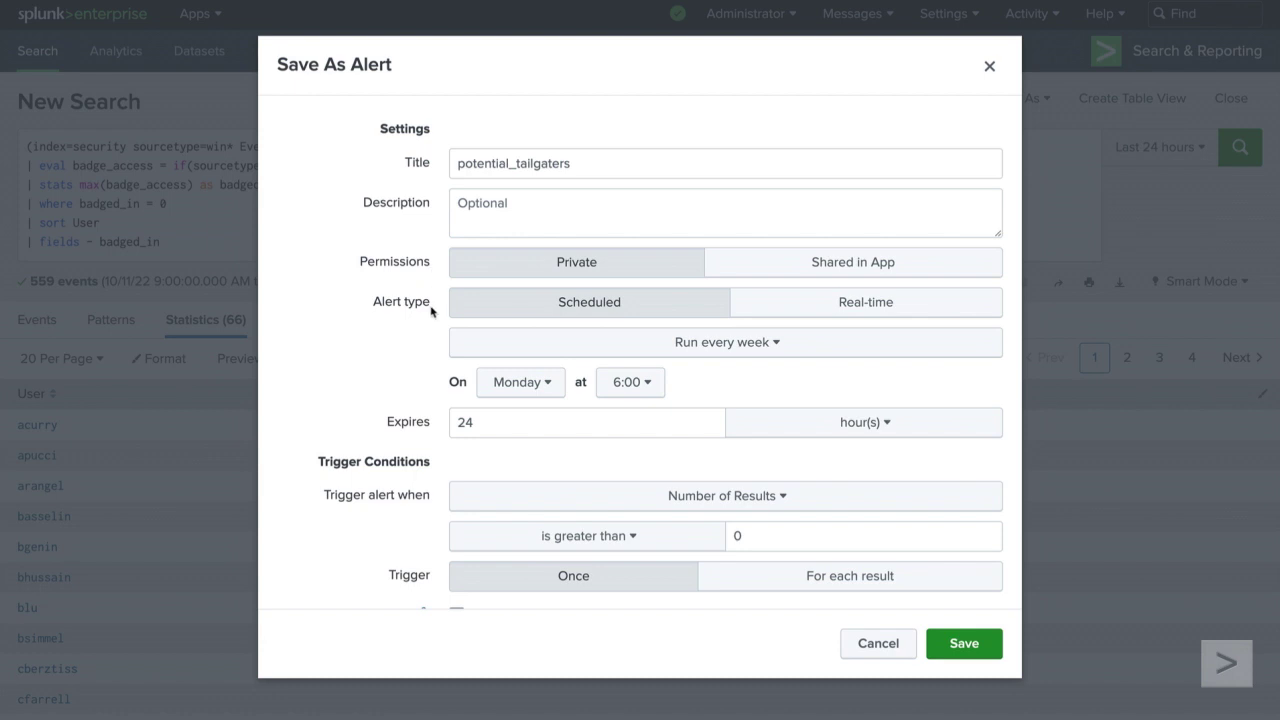
click(626, 313)
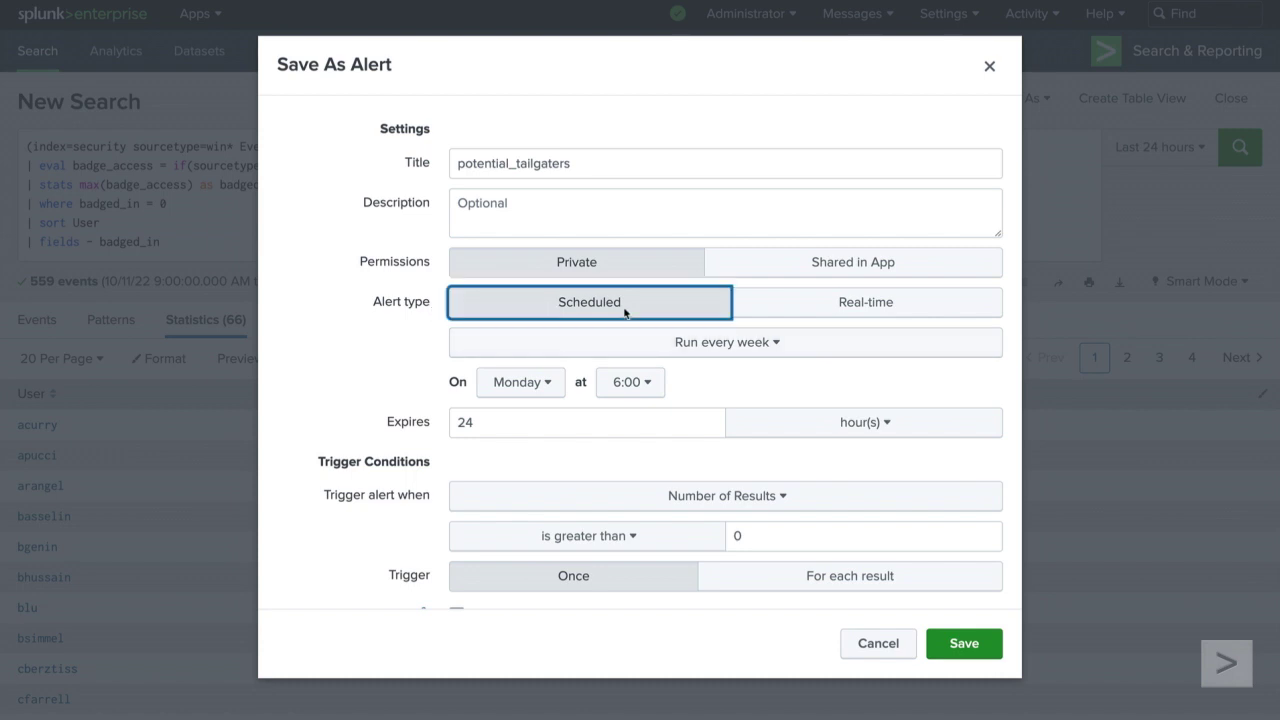
click(774, 350)
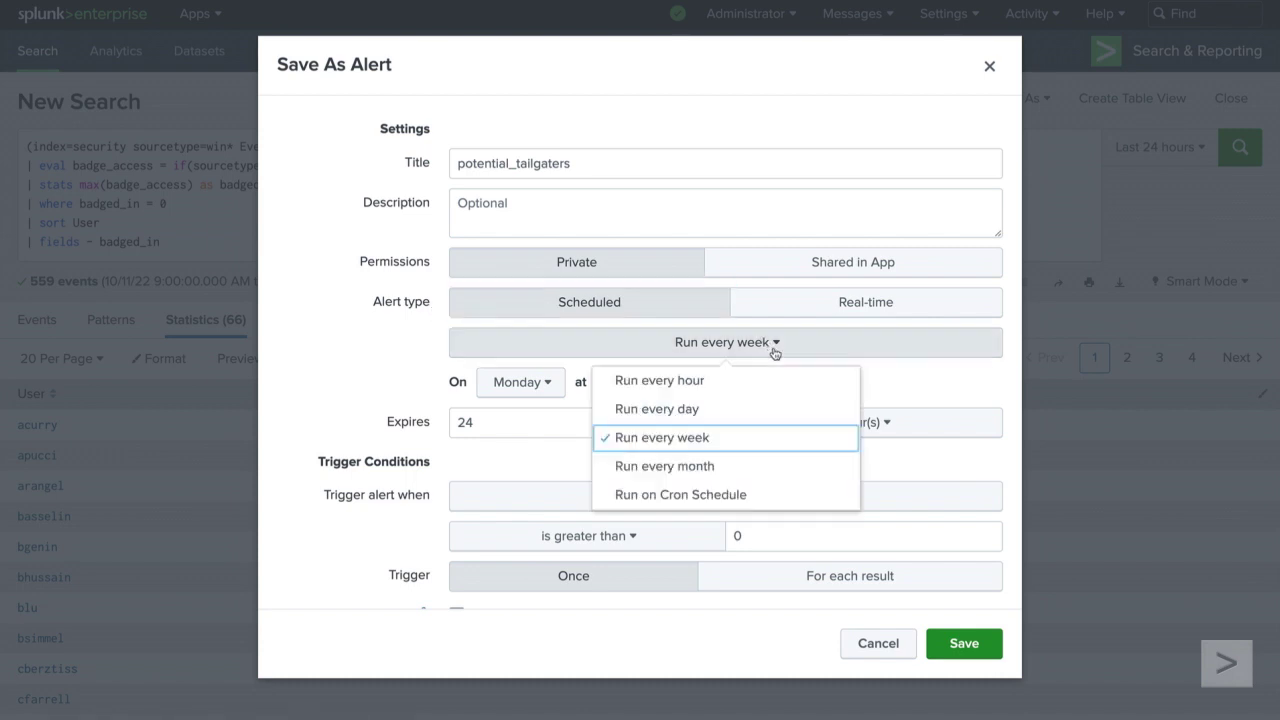
click(722, 409)
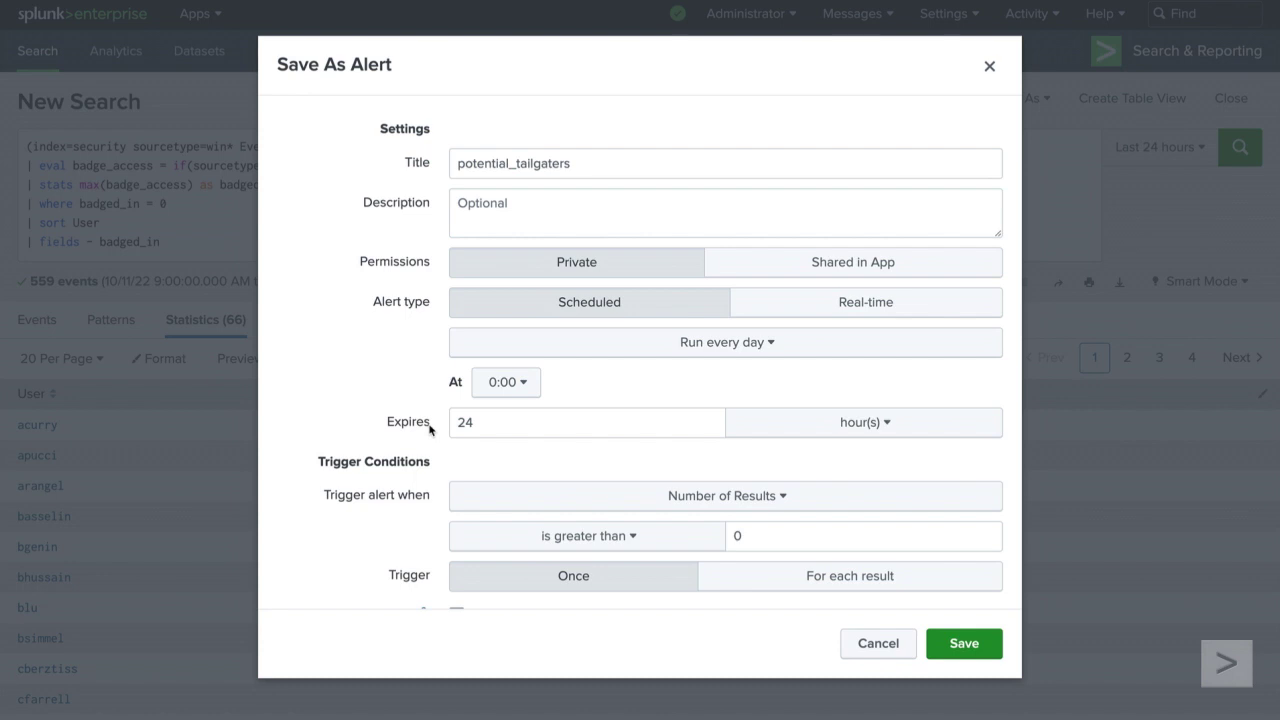
scroll(430, 428, down, 3)
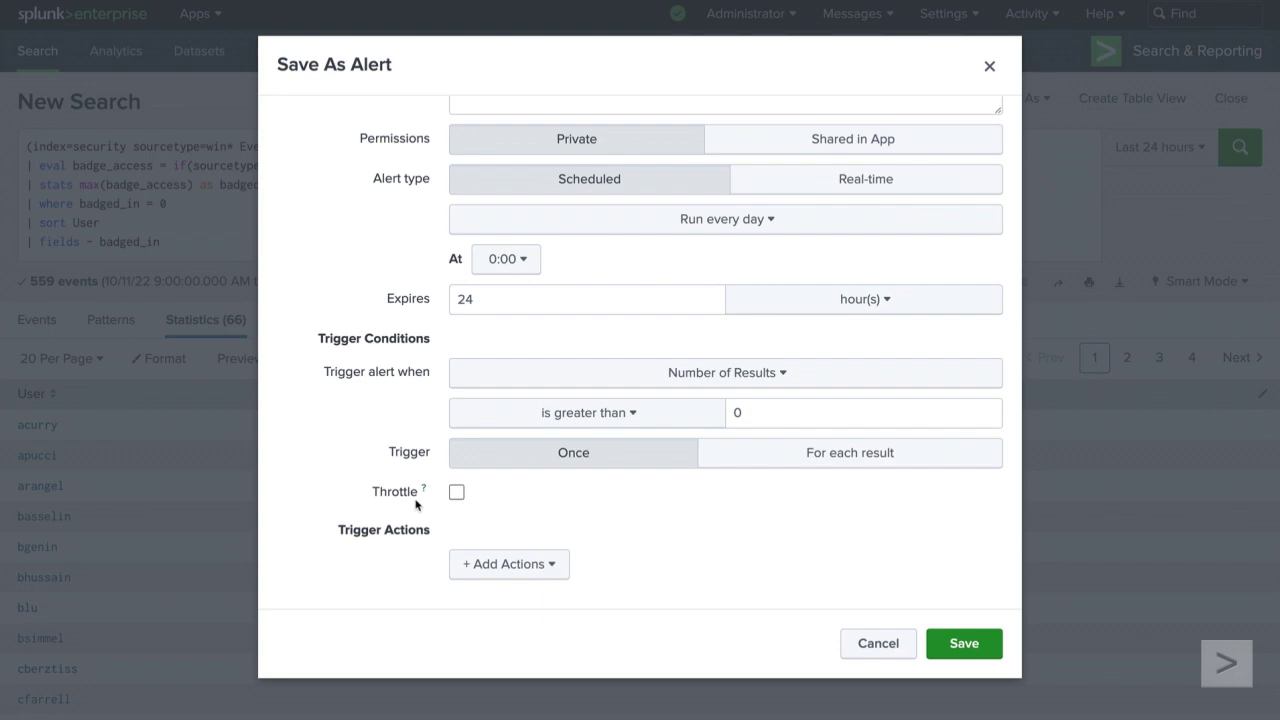
Step: Add an Output results to lookup action that replaces dailyTailgaters.csv, then save the alert
click(556, 569)
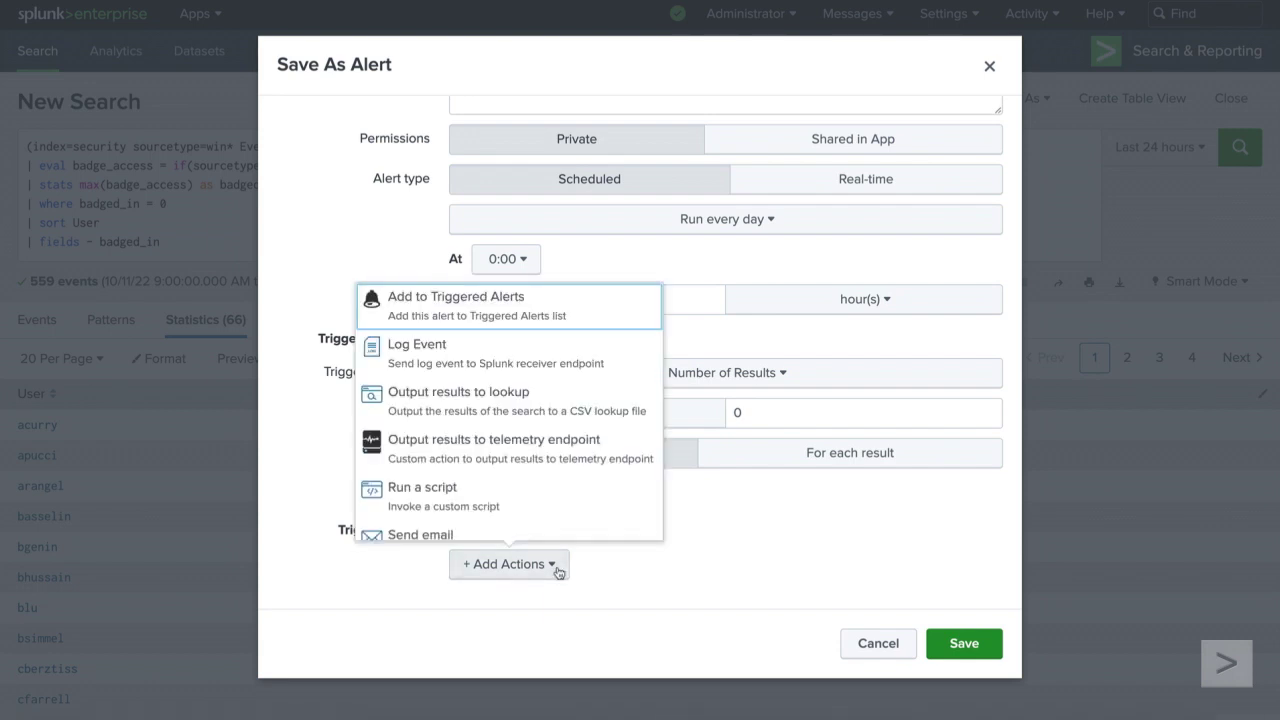
click(656, 413)
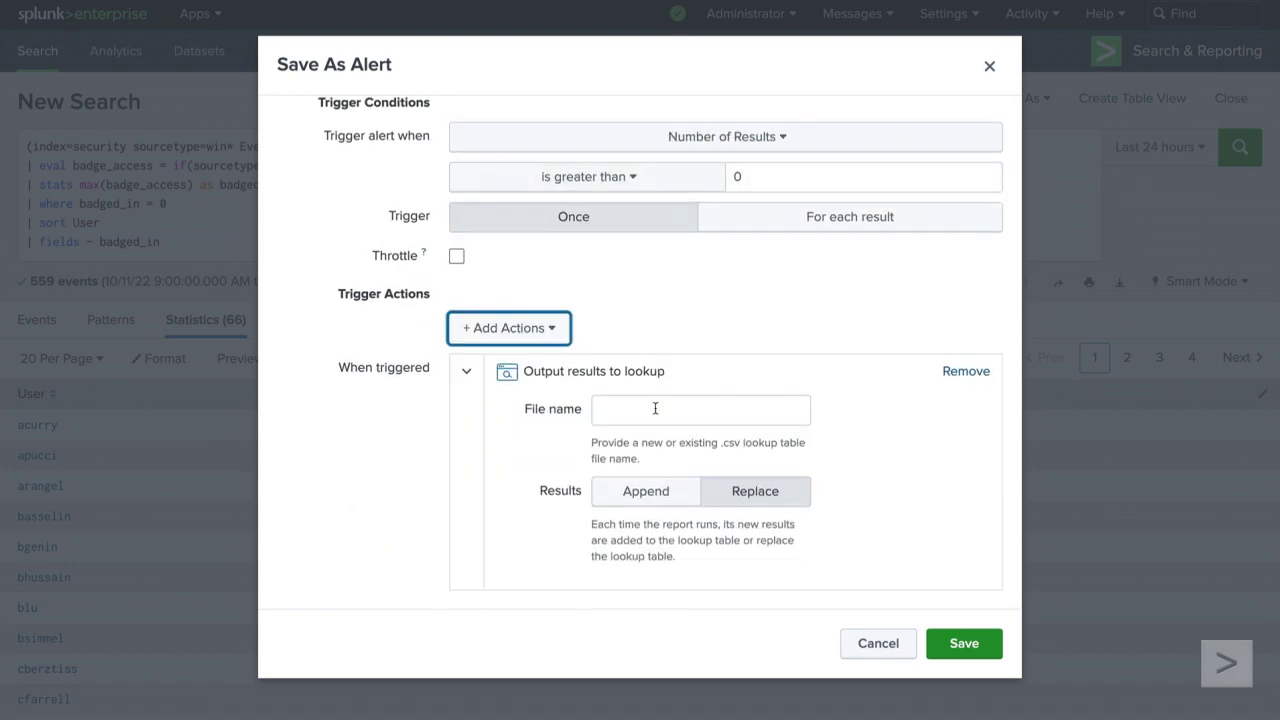
click(655, 408)
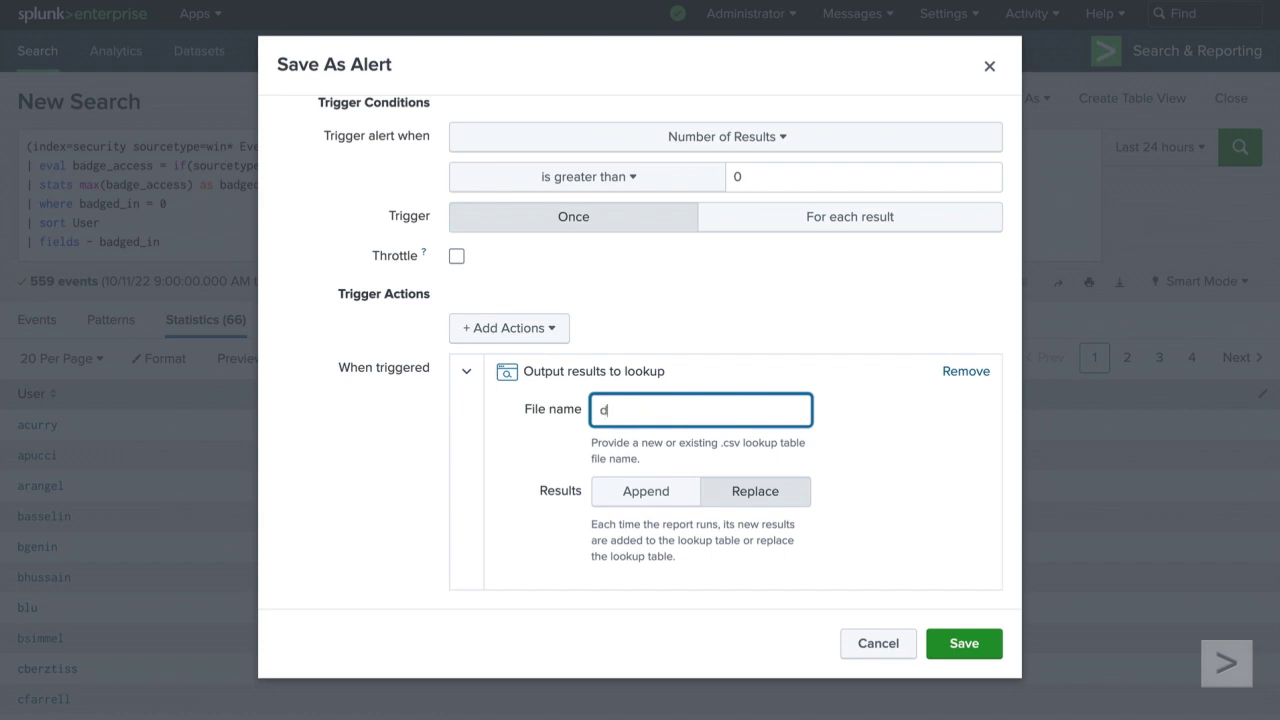
text(ailyTailgaters.csv)
click(580, 427)
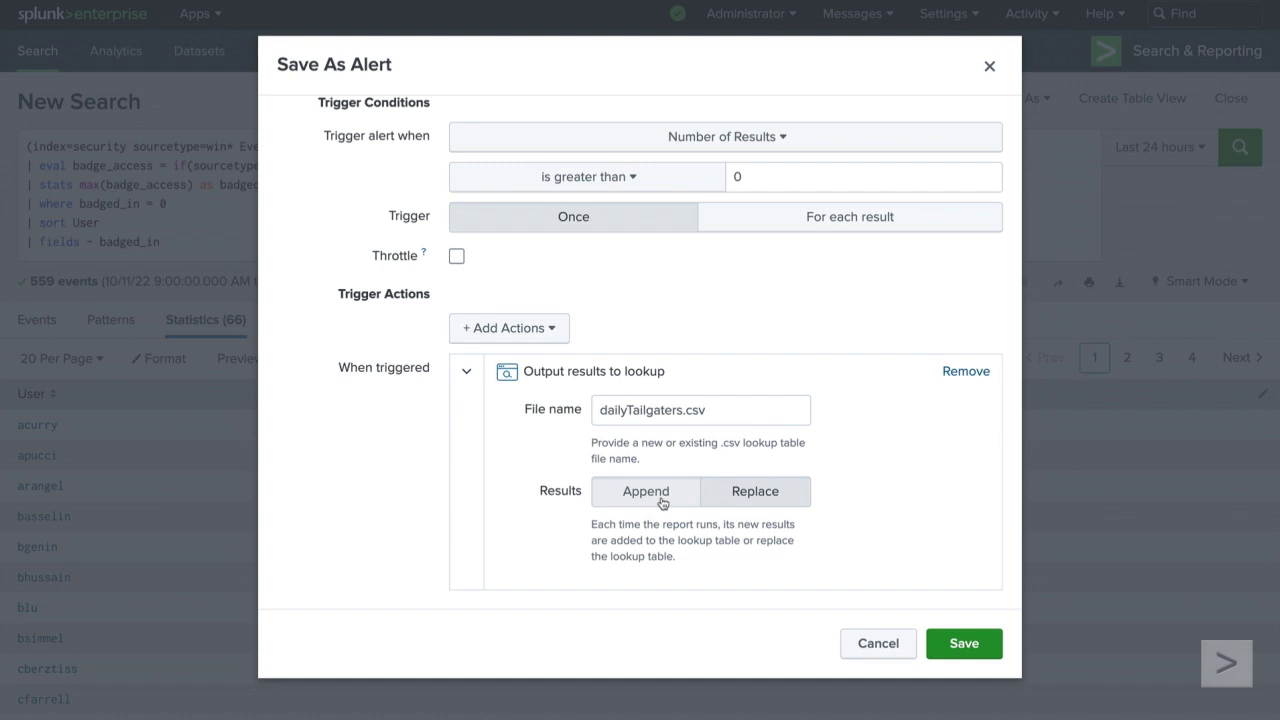
click(777, 504)
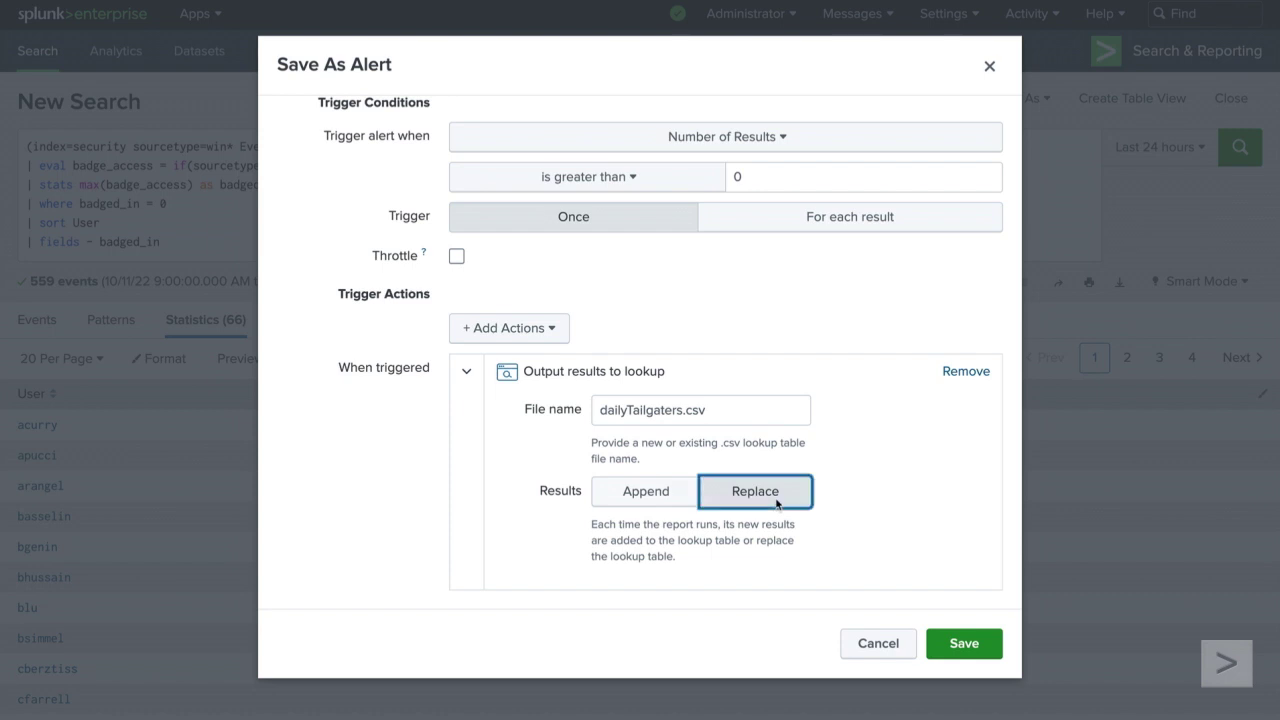
click(975, 648)
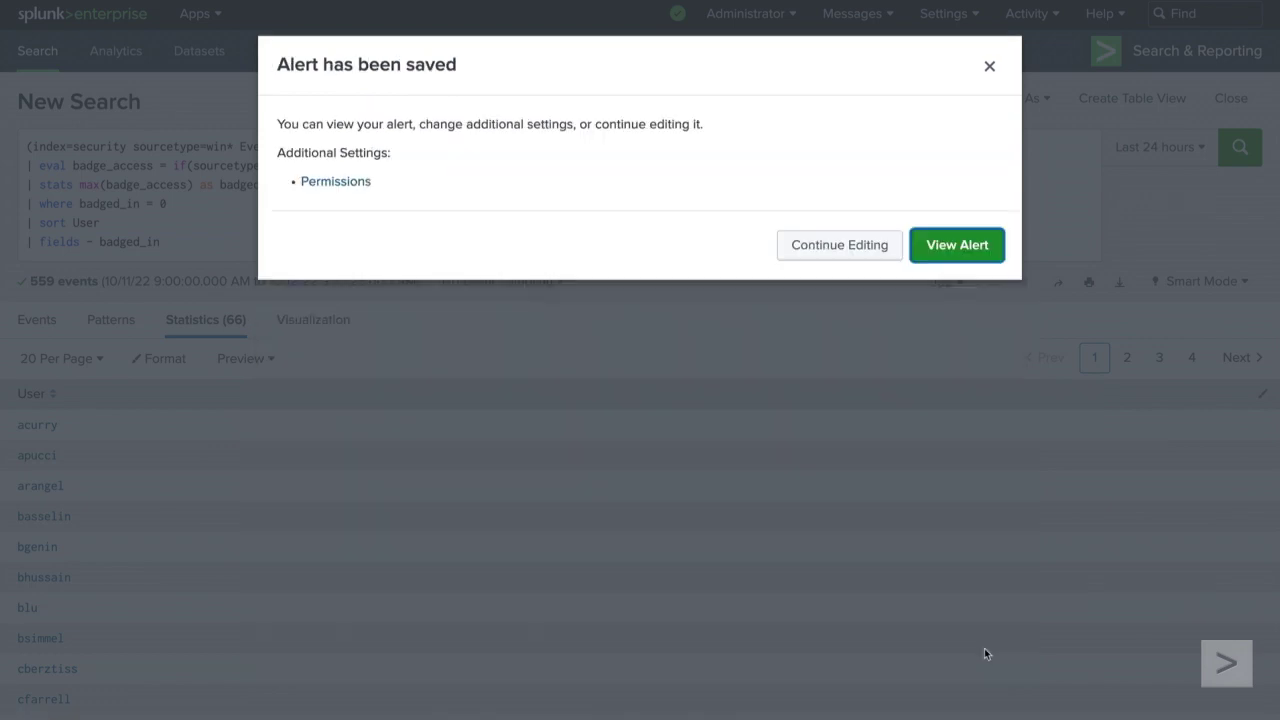
click(989, 66)
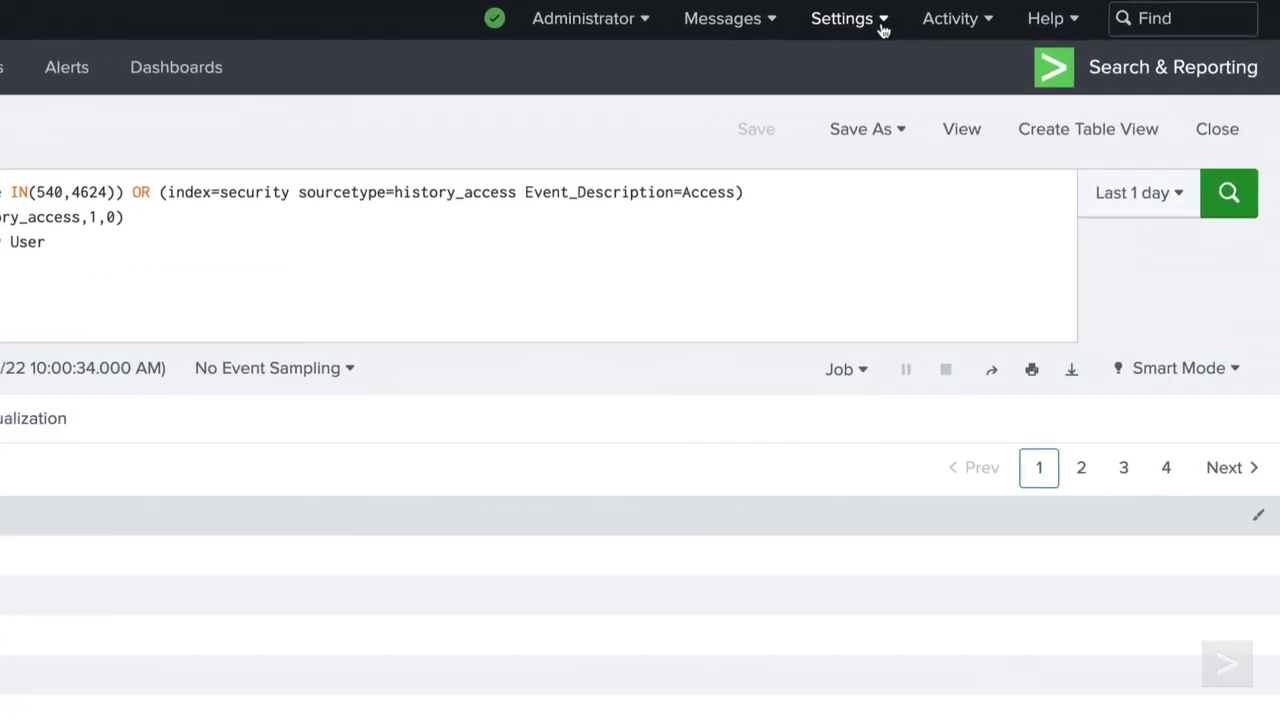
Step: Filter Lookup table files to Administrator to find dailyTailgaters.csv, then return to Lookups
click(883, 28)
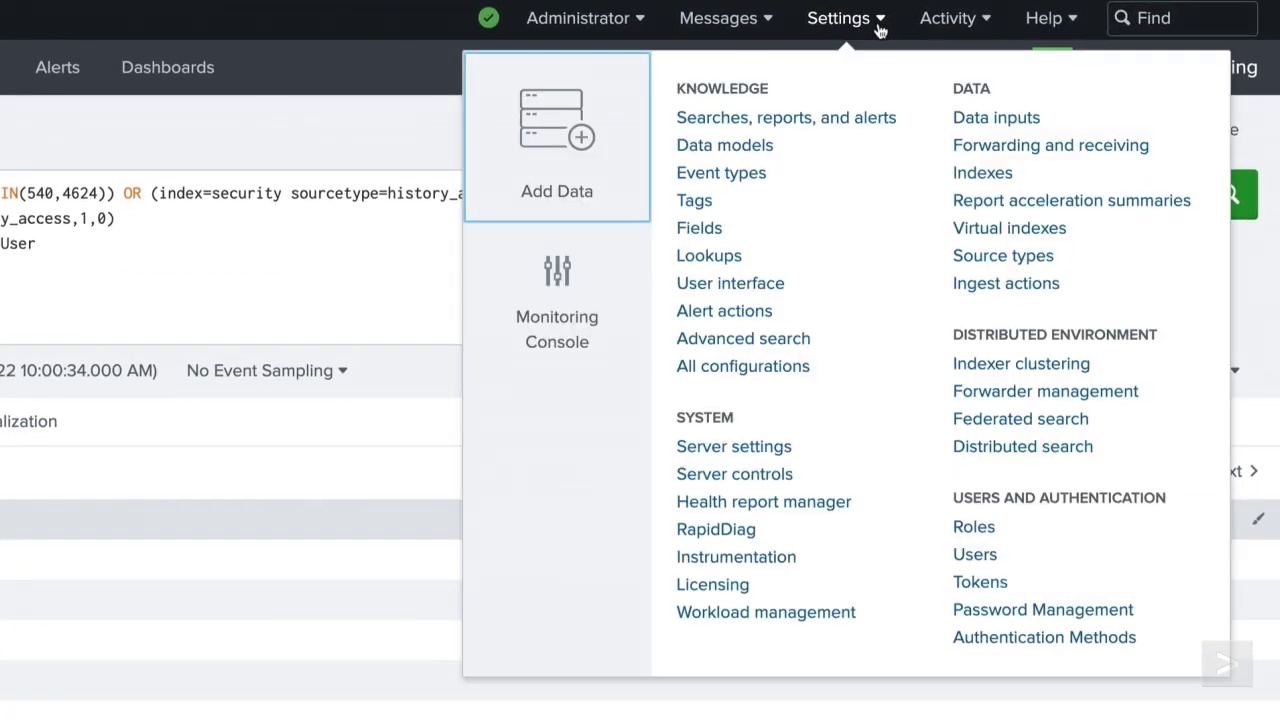
click(737, 259)
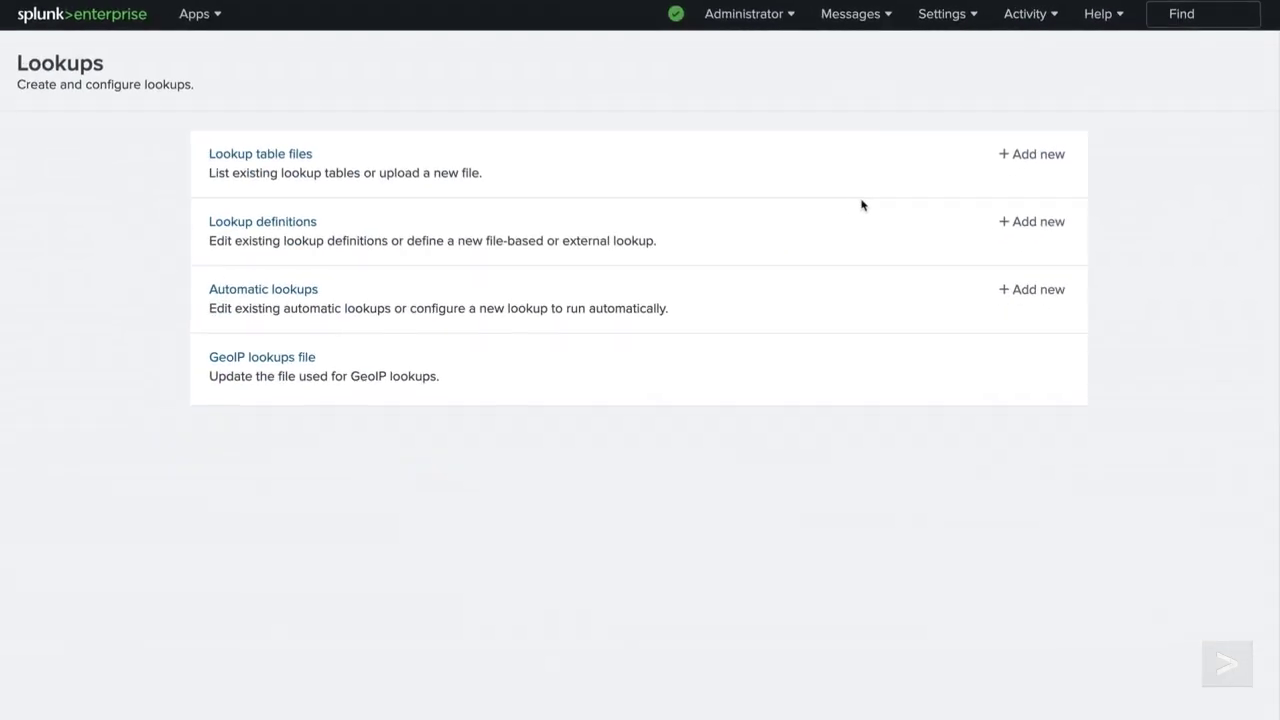
click(313, 158)
click(413, 158)
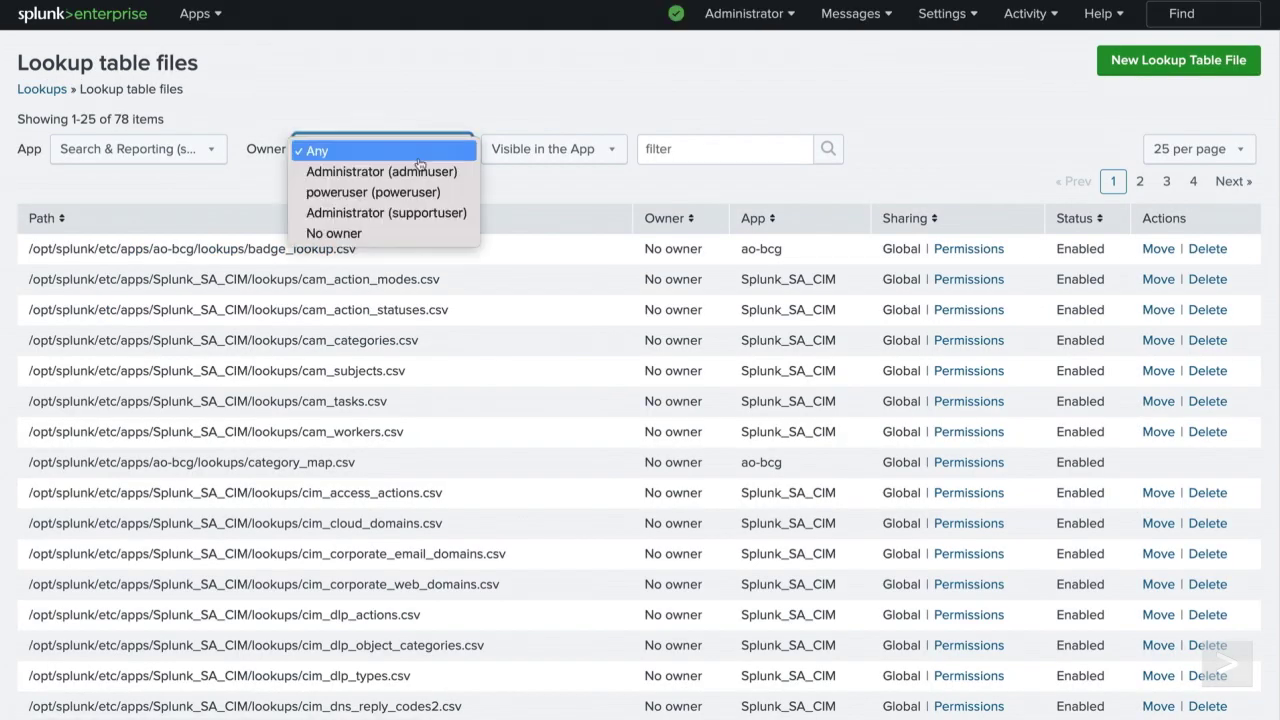
click(466, 177)
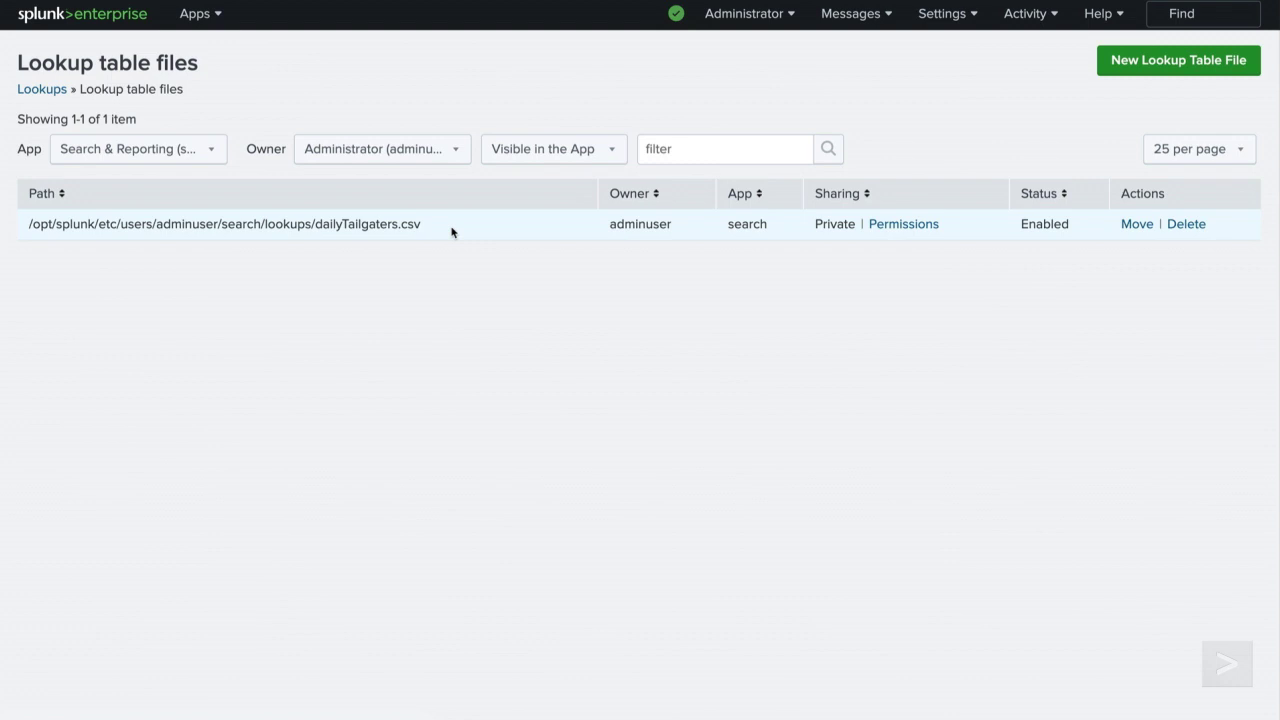
click(42, 90)
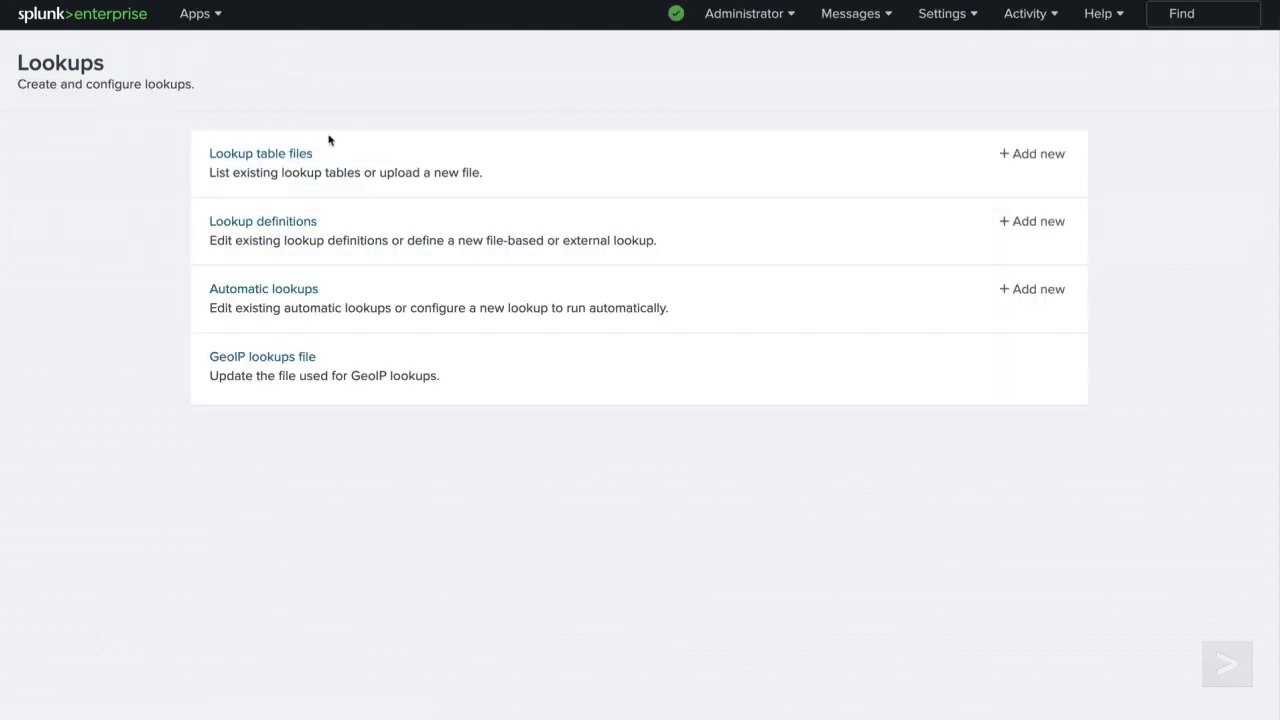
Step: Create the dailyTailgaters lookup definition using dailyTailgaters.csv and filter the list by Administrator
click(1055, 236)
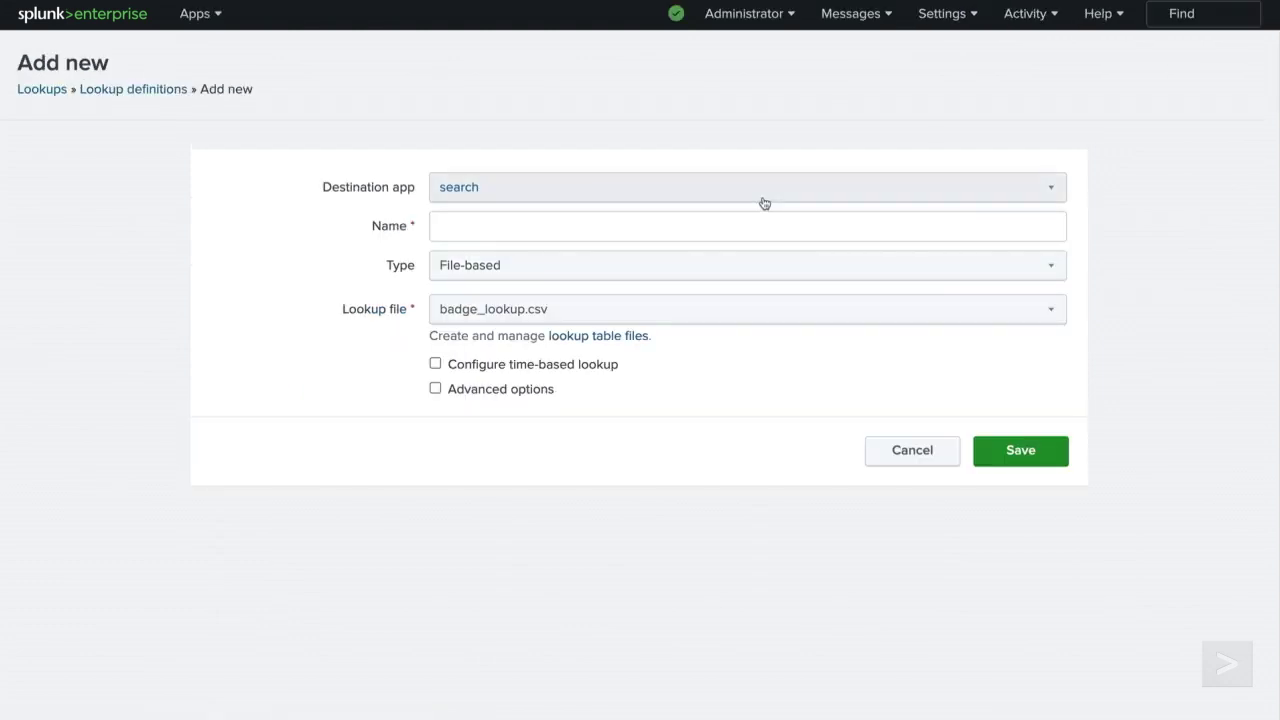
click(720, 227)
text(dailyTailgaters)
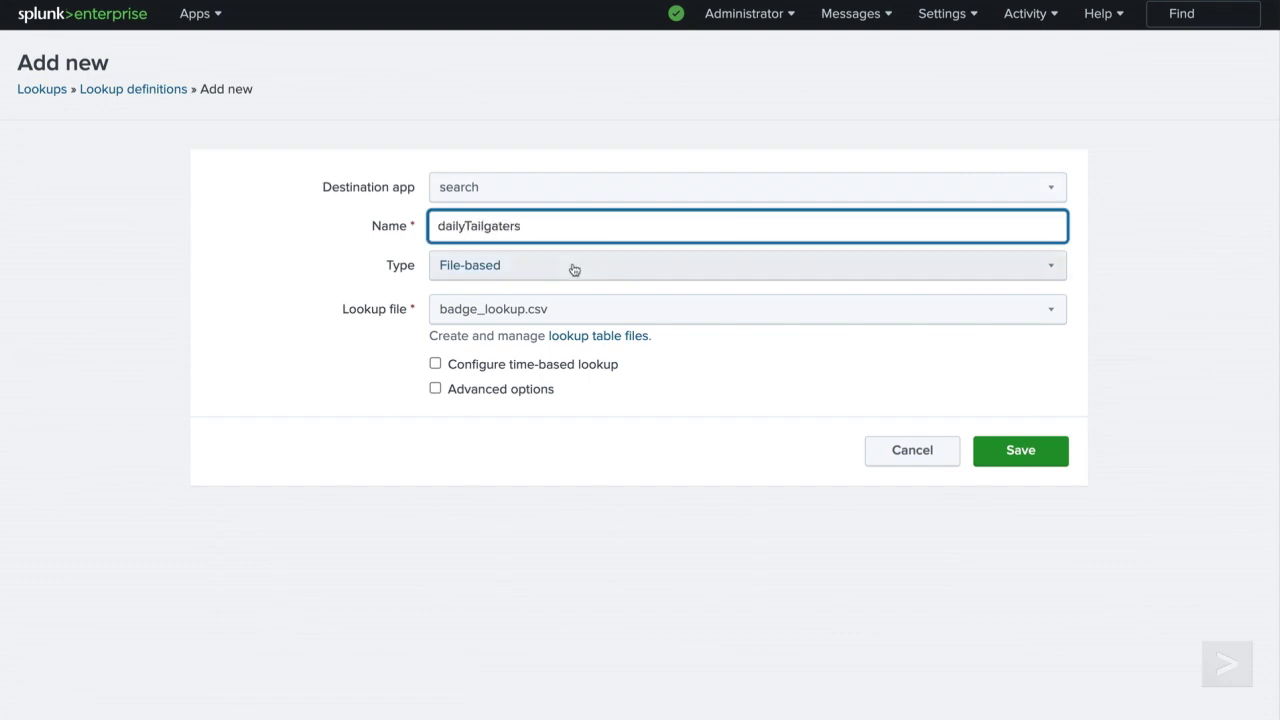
click(570, 317)
text(daily)
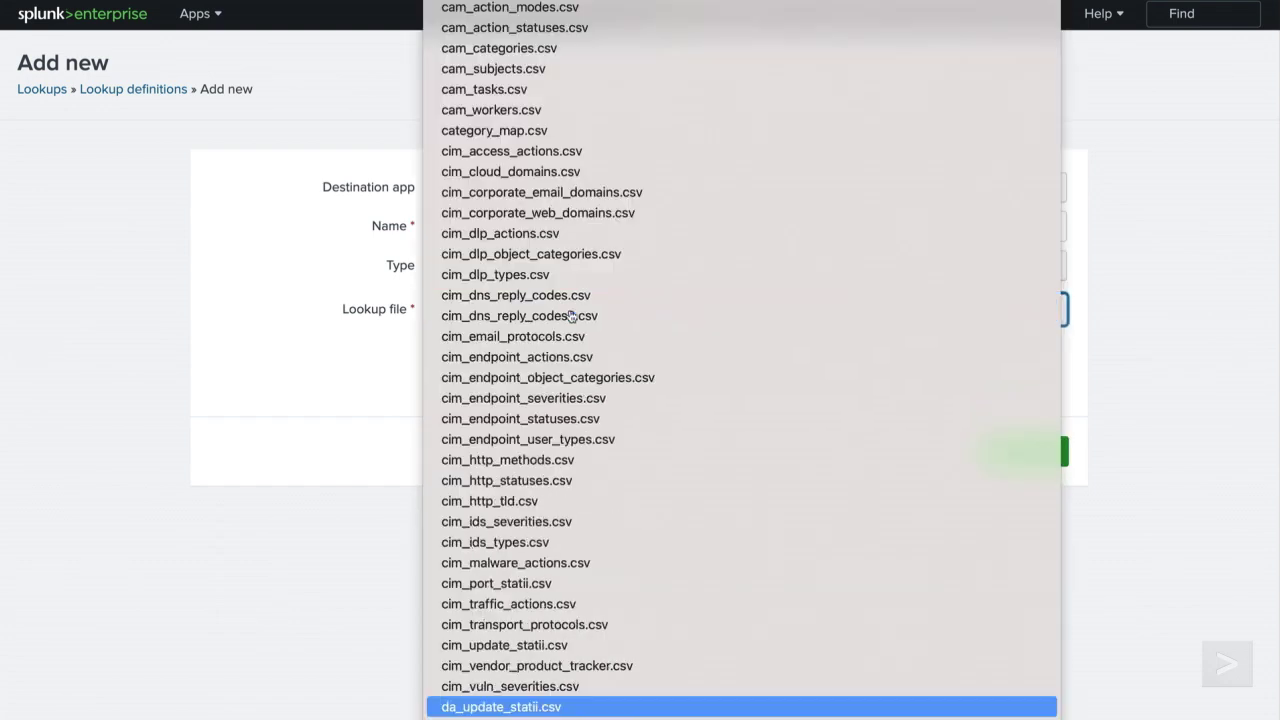
key(Return)
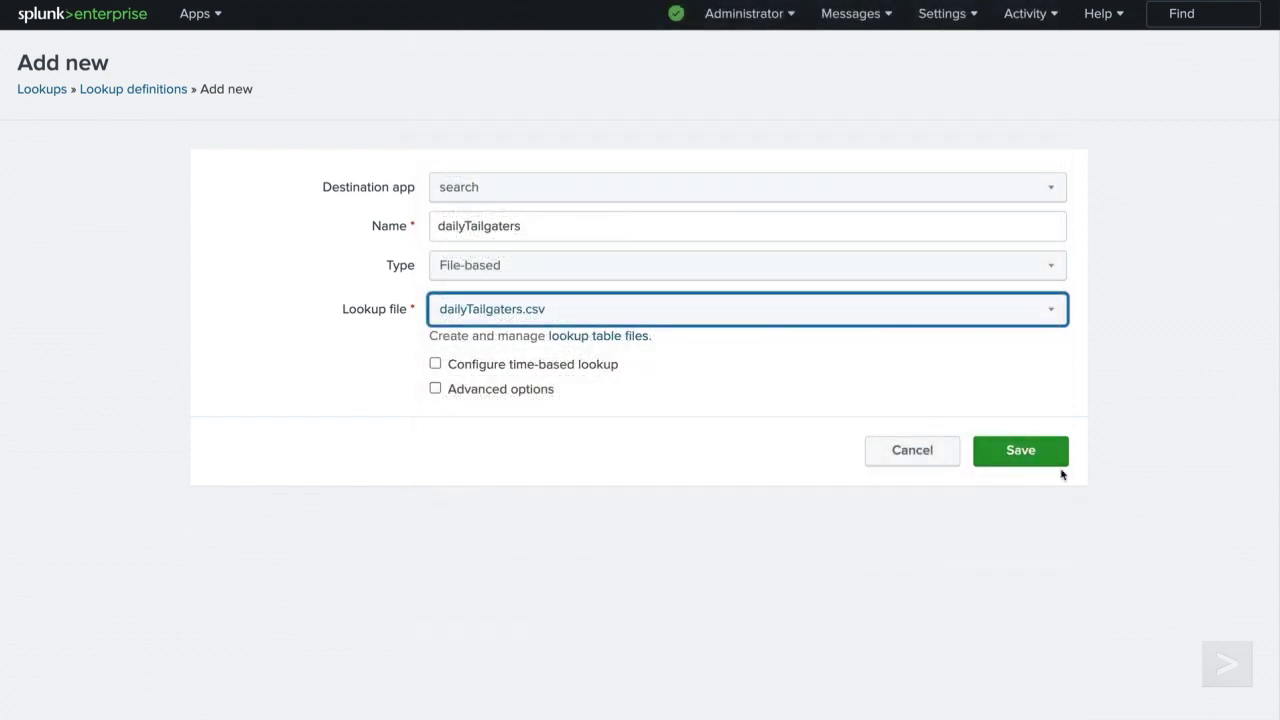
click(1050, 462)
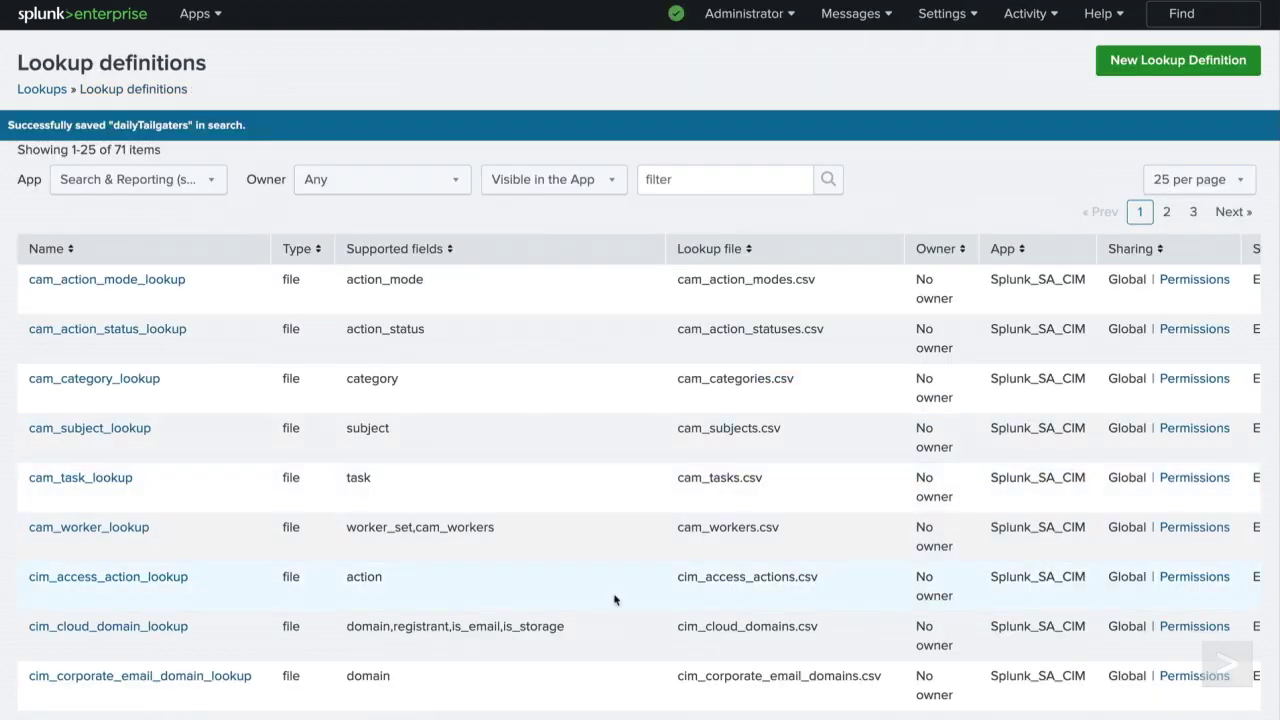
click(420, 195)
click(412, 209)
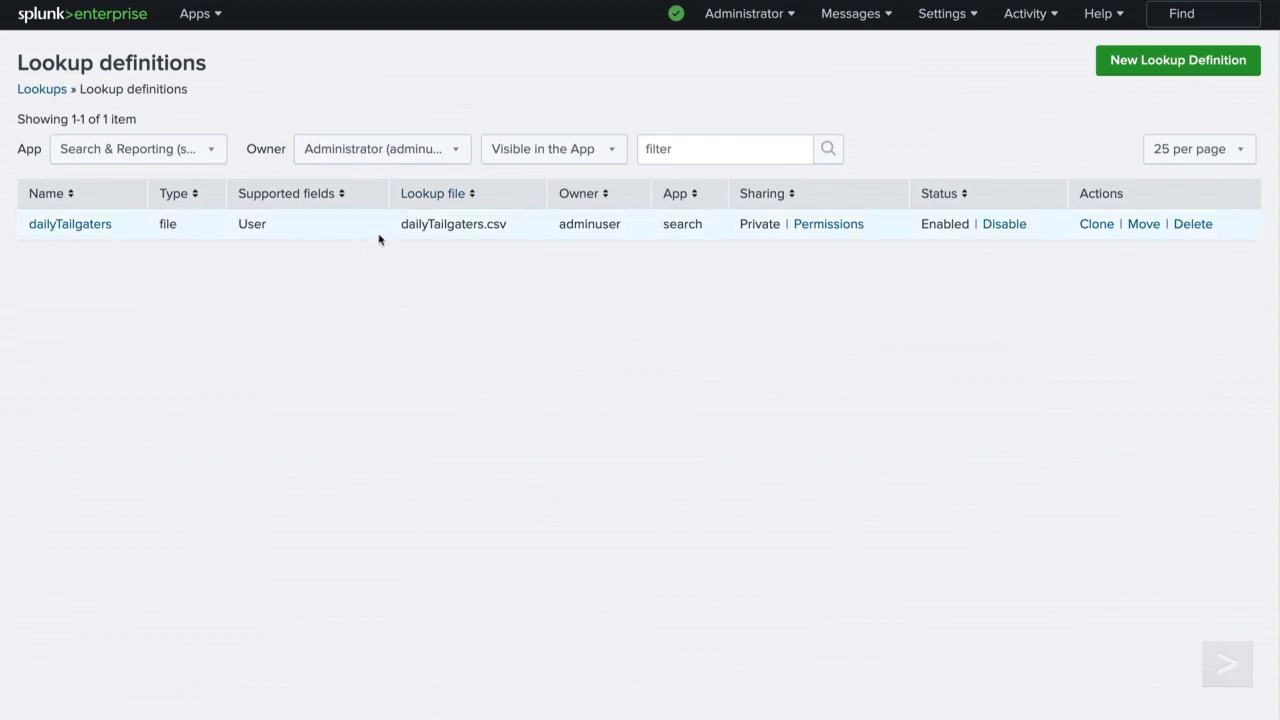
Step: Run | inputlookup dailyTailgaters to confirm the lookup returns 58 users
click(132, 13)
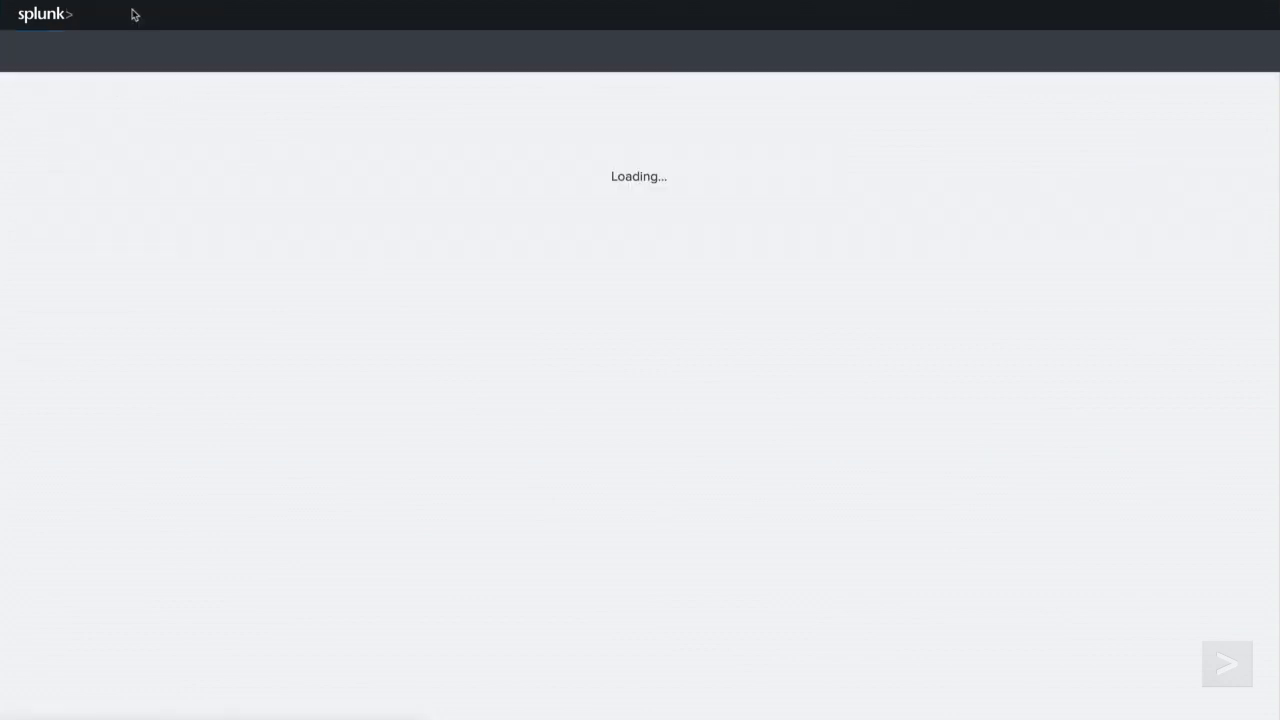
click(163, 145)
text(| inputloo)
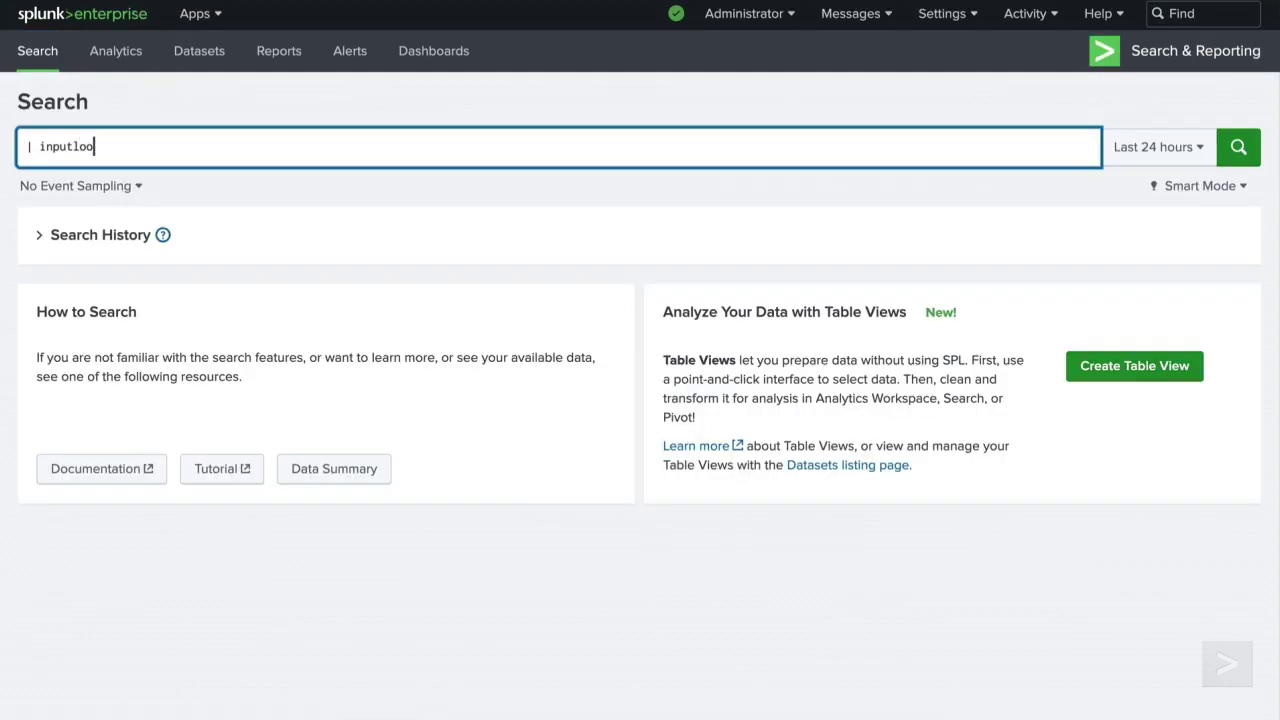
text(kup dailyTailgaters)
click(1240, 158)
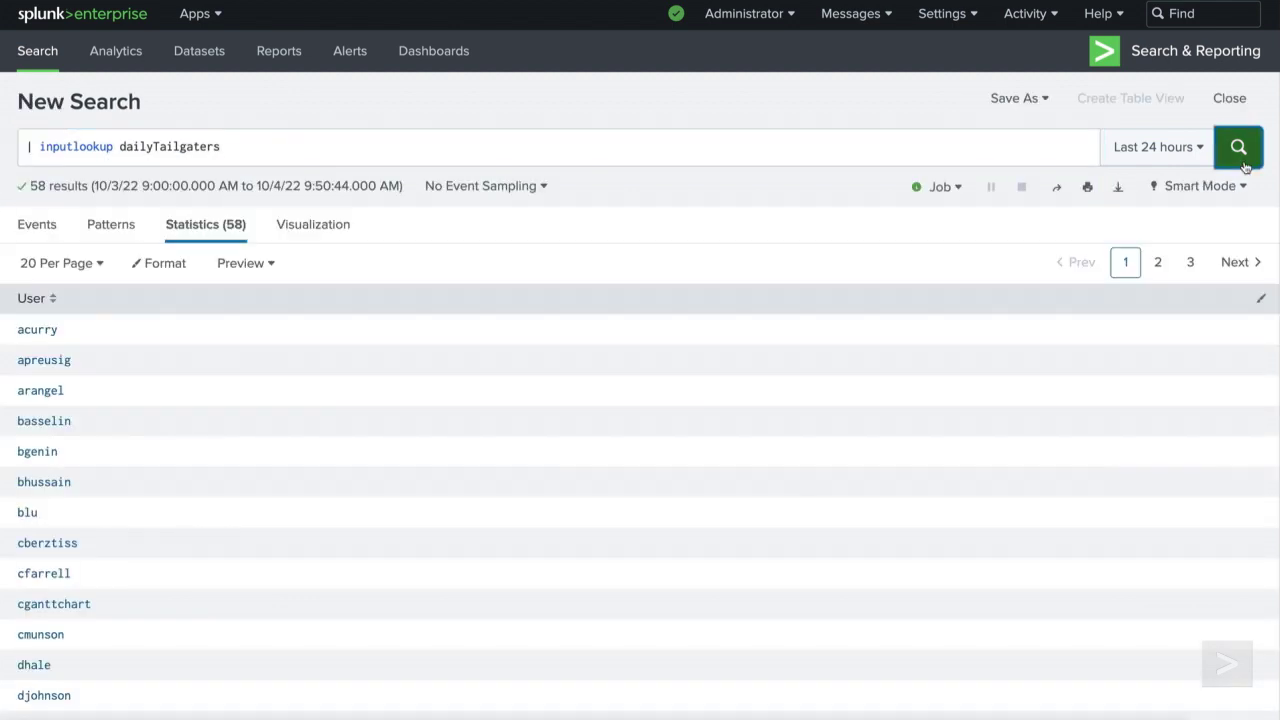
Step: Open Searches, reports, and alerts and the Edit menu for potential_tailgaters
click(950, 14)
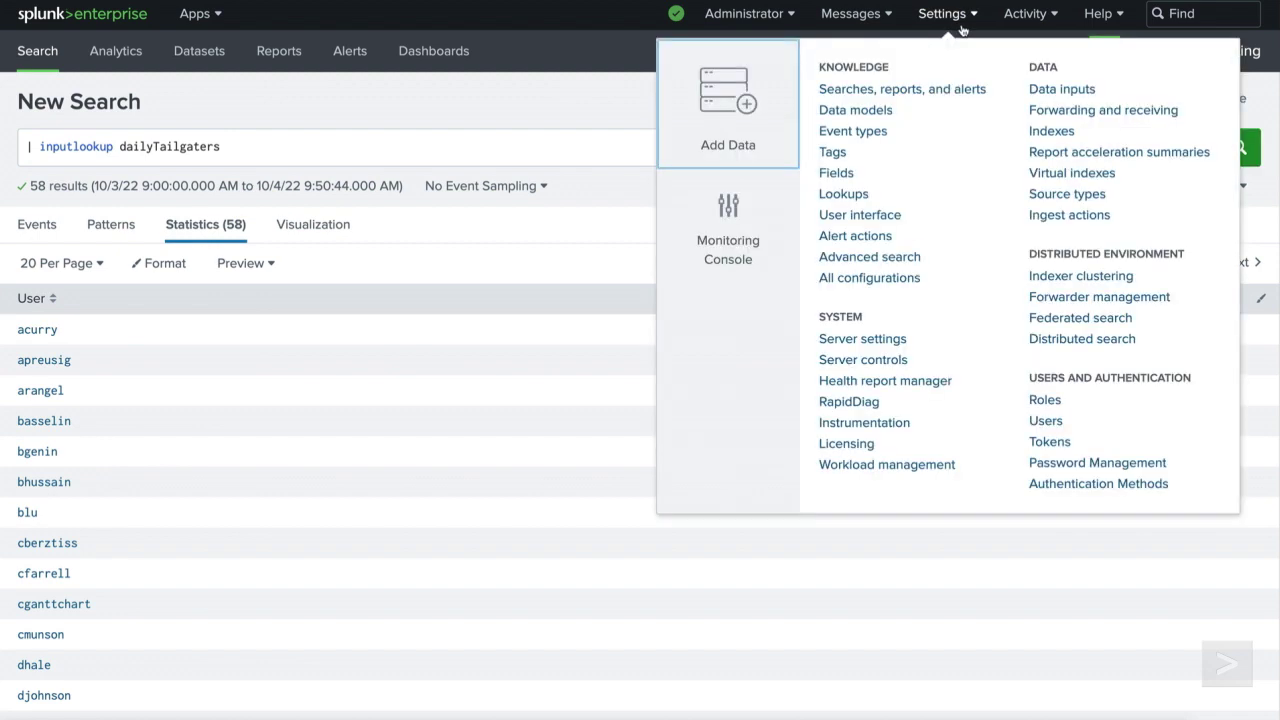
click(983, 96)
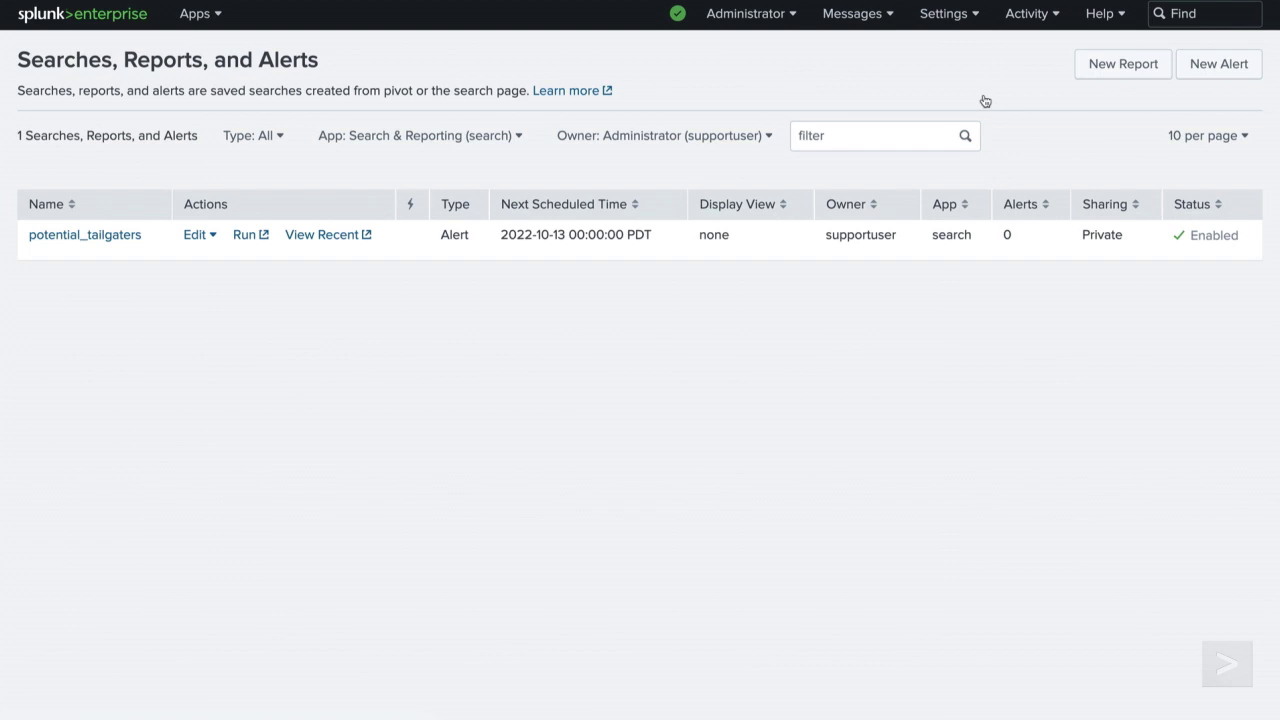
click(197, 236)
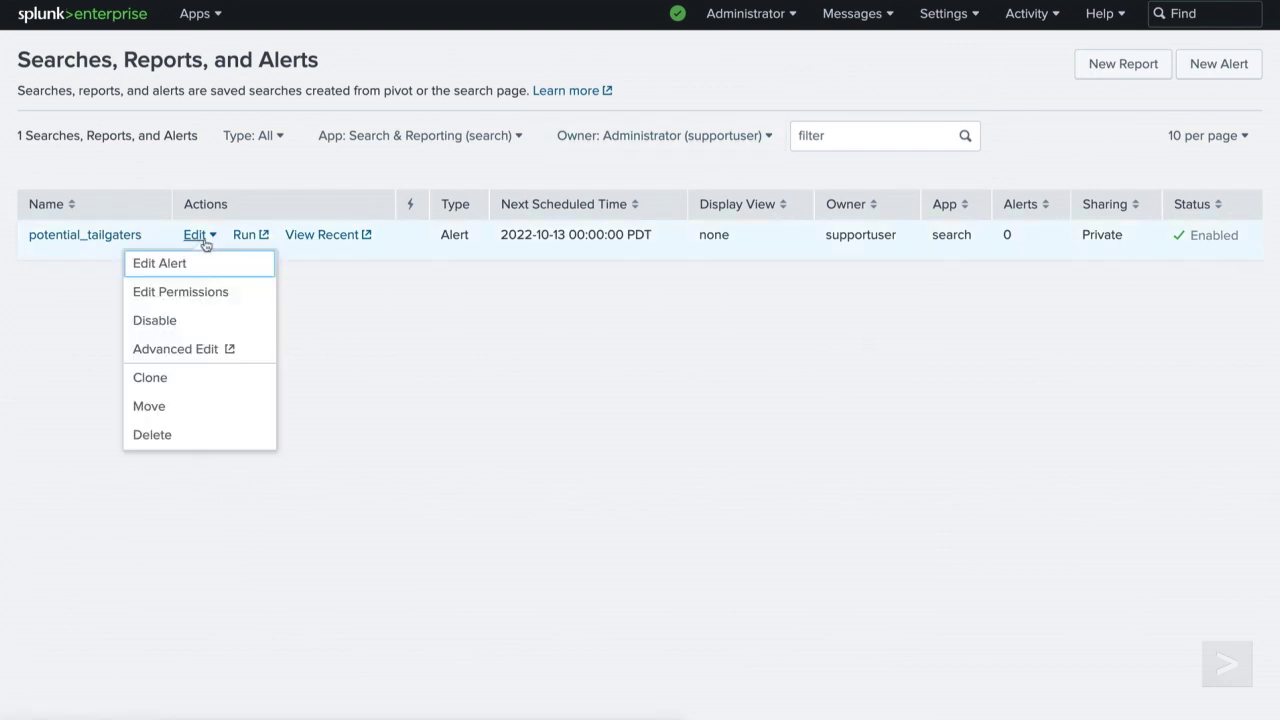
Step: Add a Send email action to potential_tailgaters with the recipient's e-mail address in To
click(222, 263)
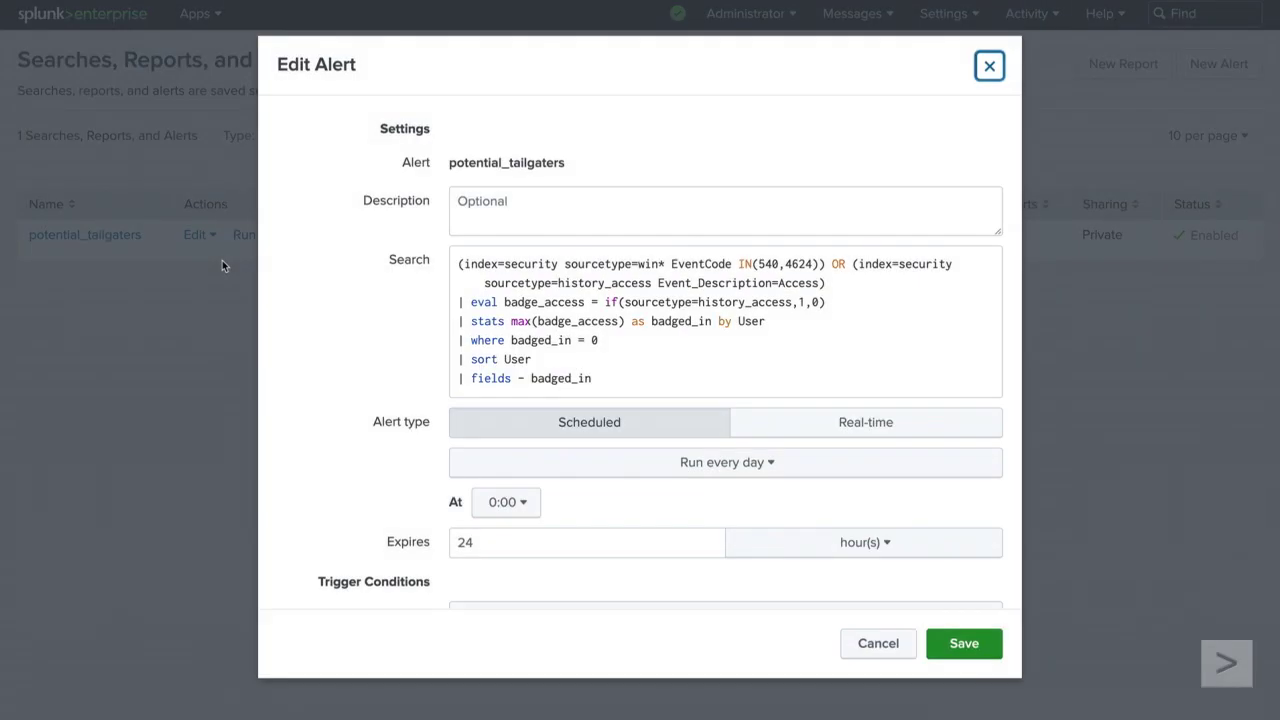
scroll(312, 350, down, 5)
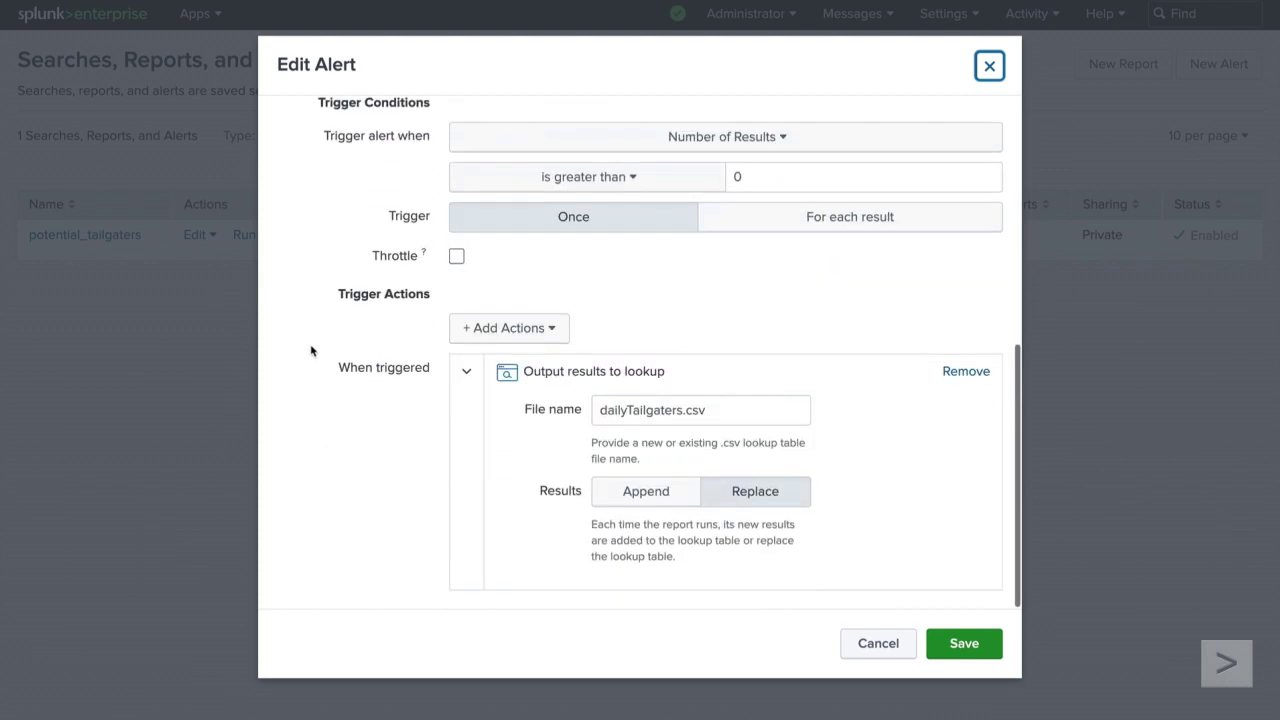
click(550, 338)
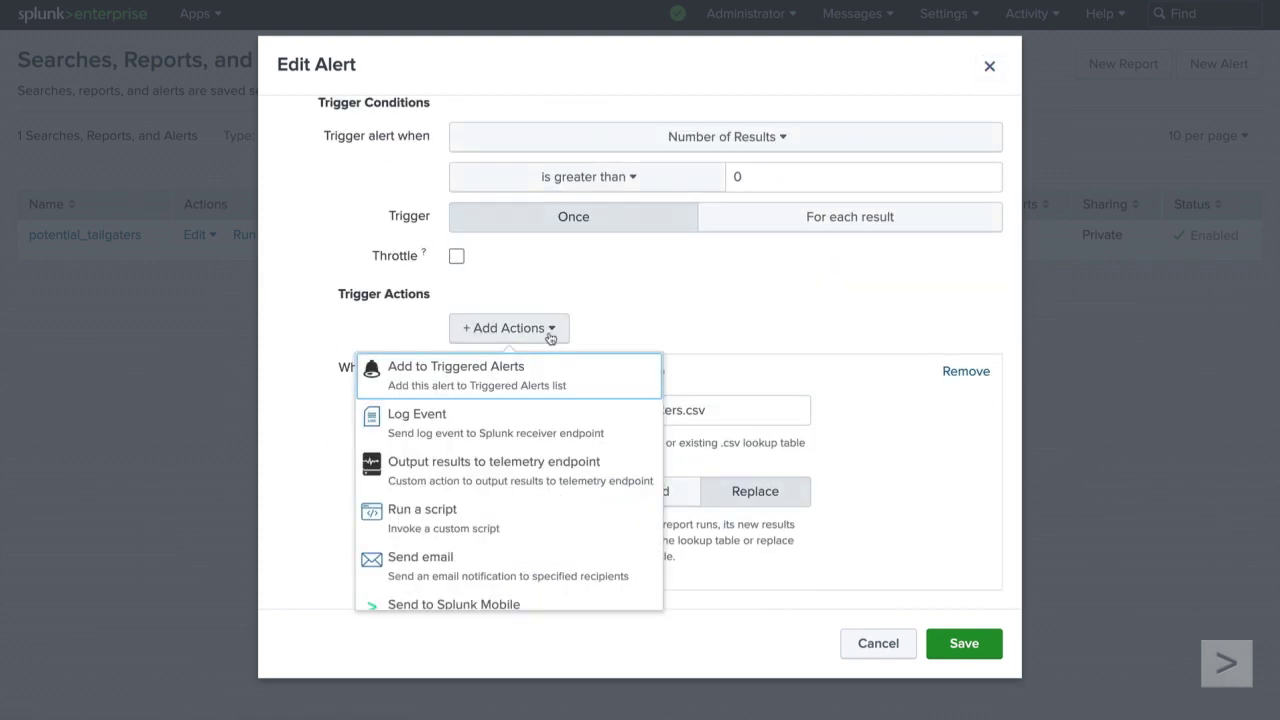
scroll(614, 437, down, 3)
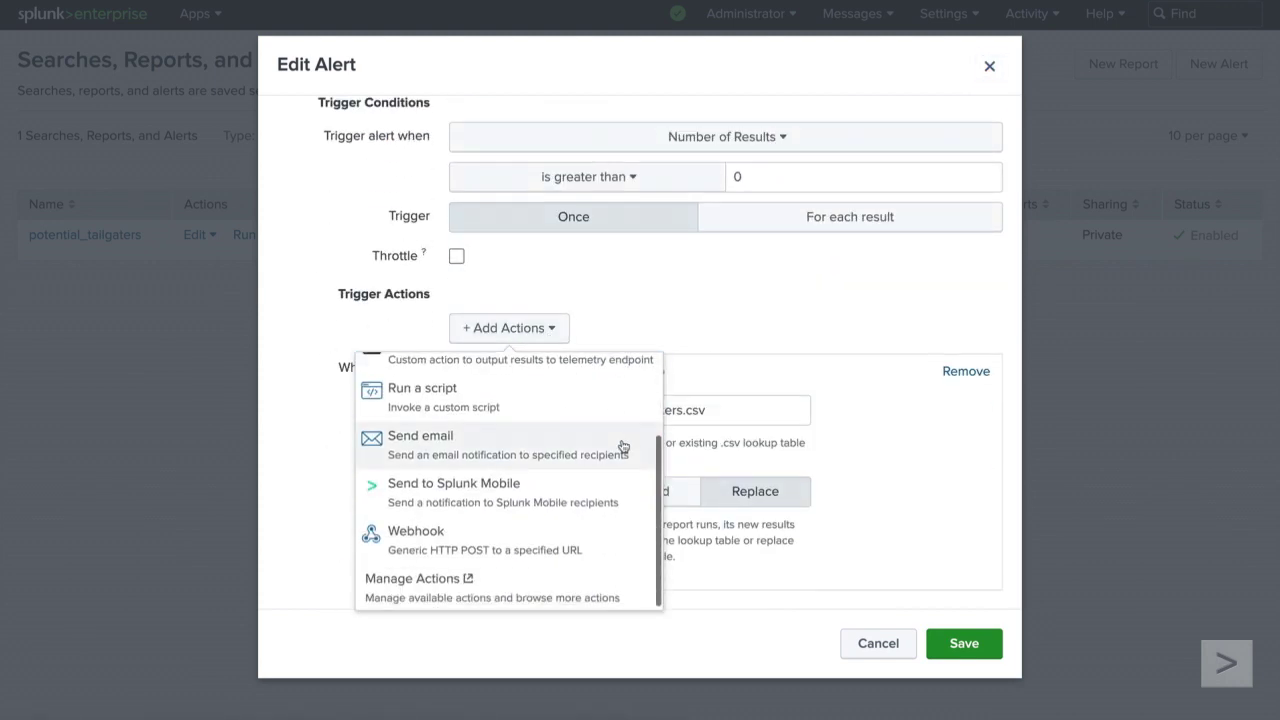
click(640, 444)
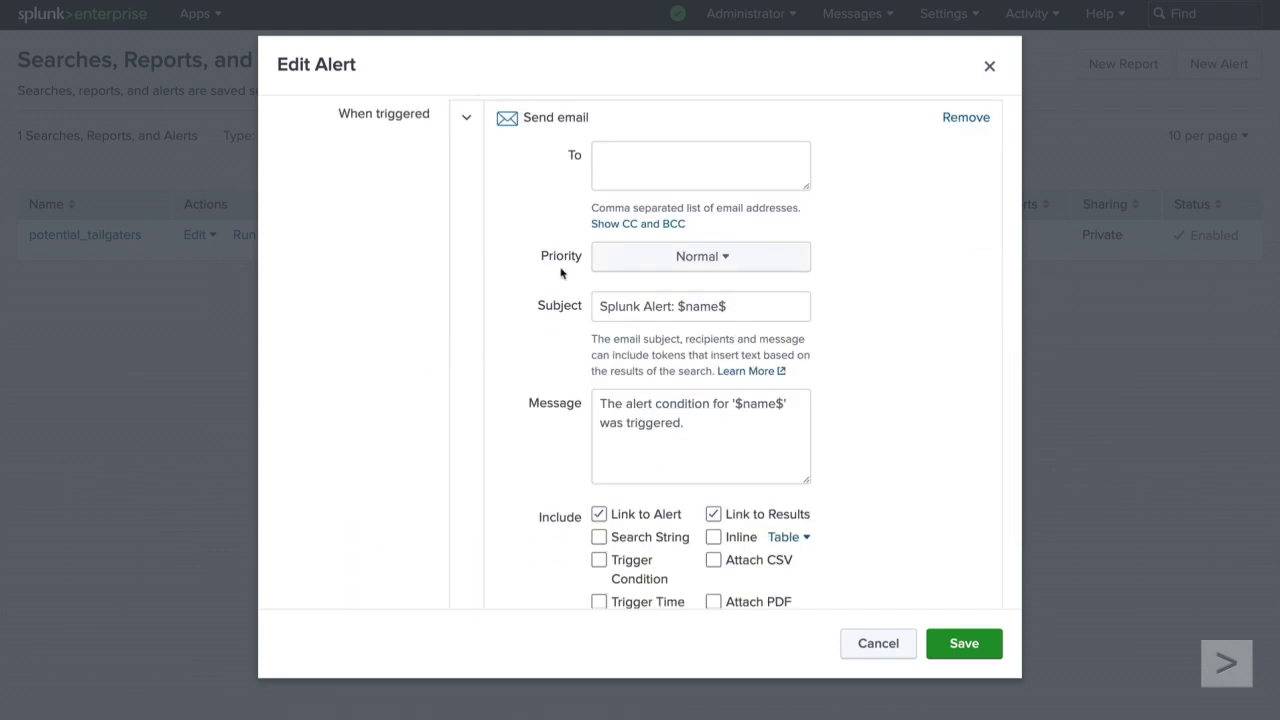
click(618, 156)
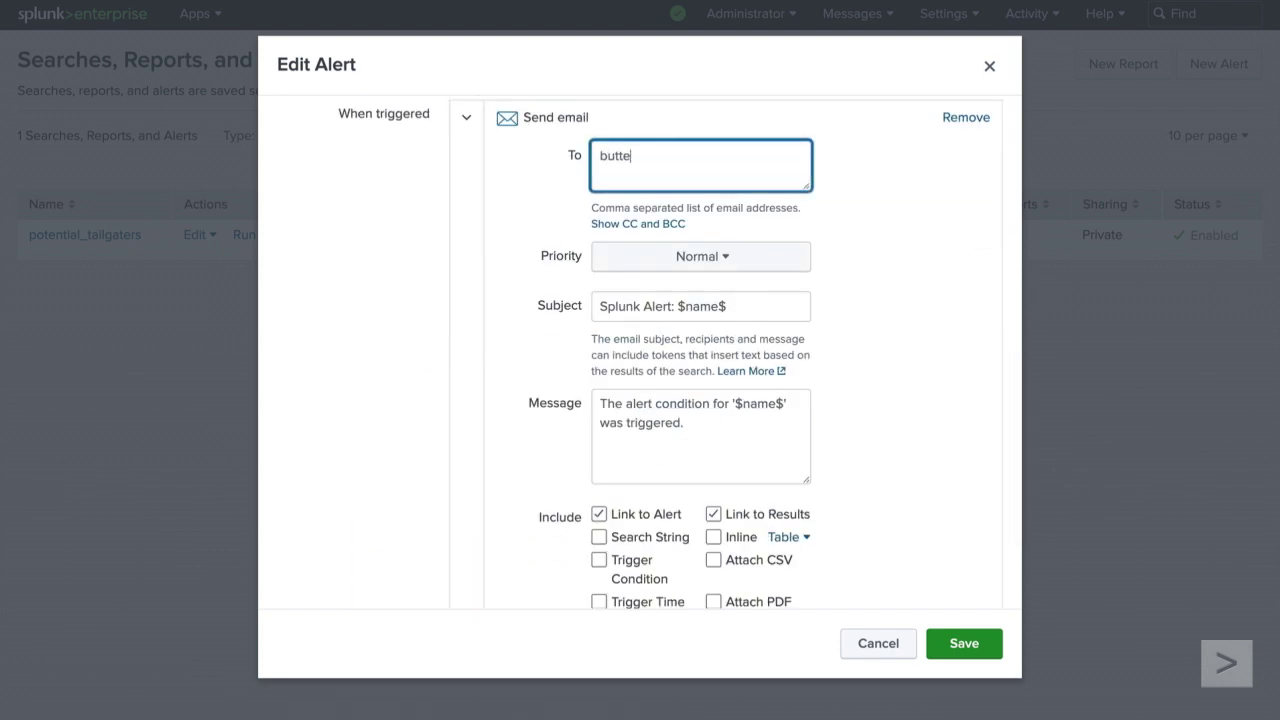
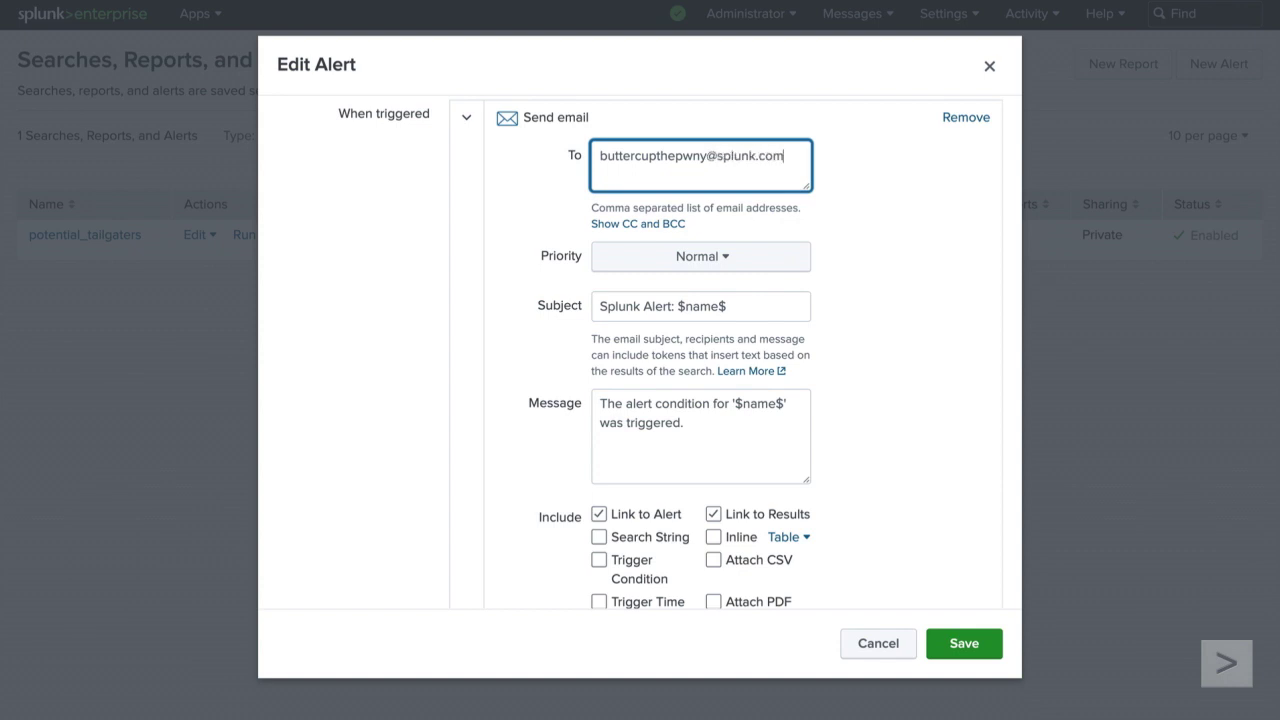
click(572, 172)
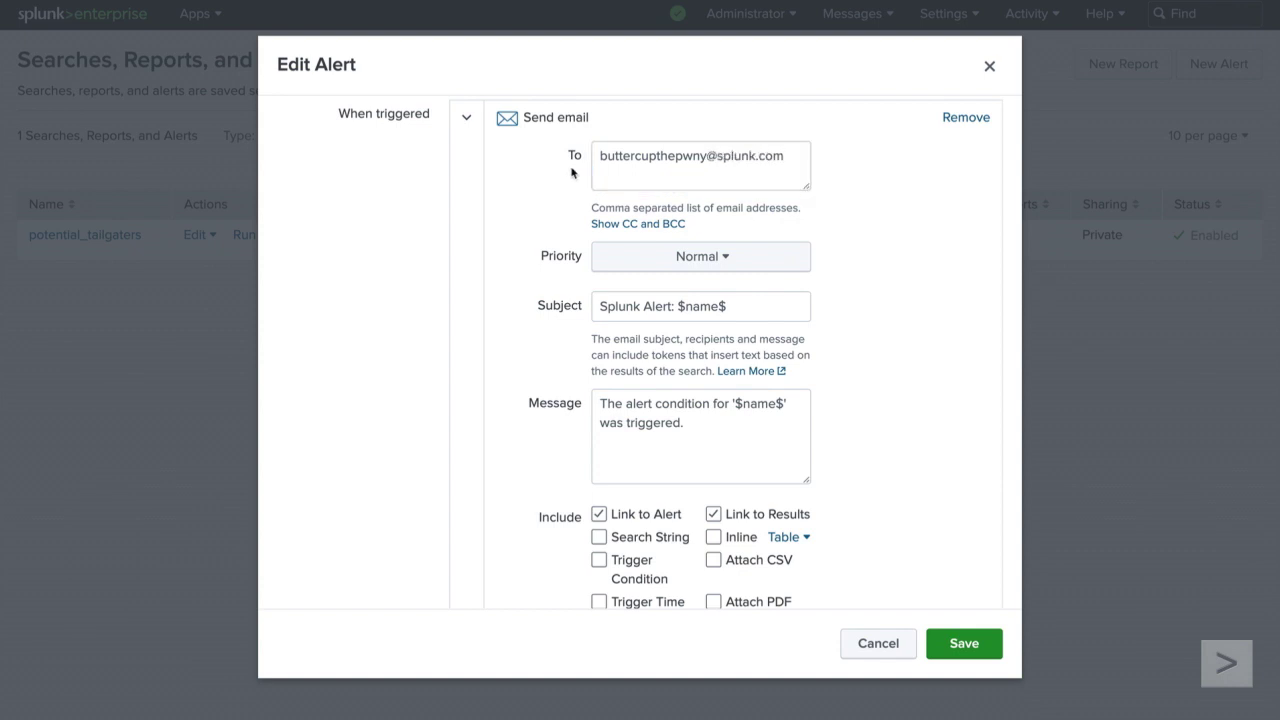
scroll(577, 220, down, 2)
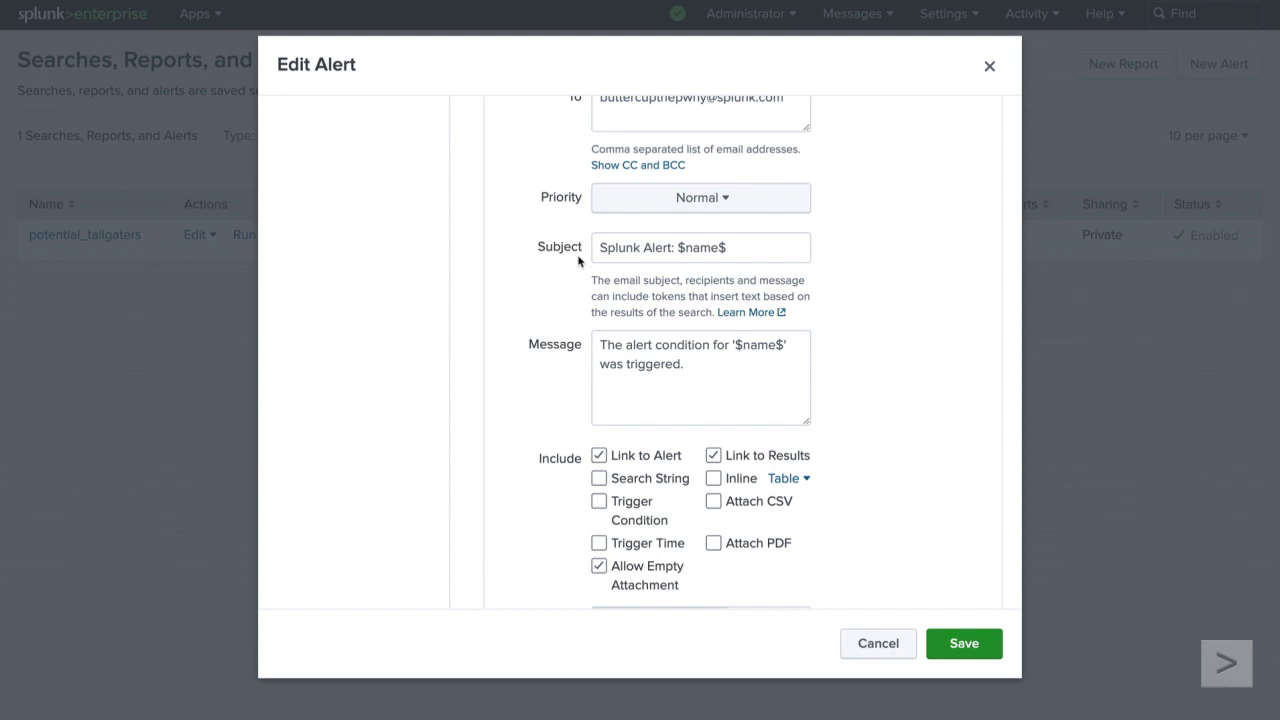
Step: Keep the inline format as Table, tick Attach CSV, and save the alert
scroll(578, 261, down, 2)
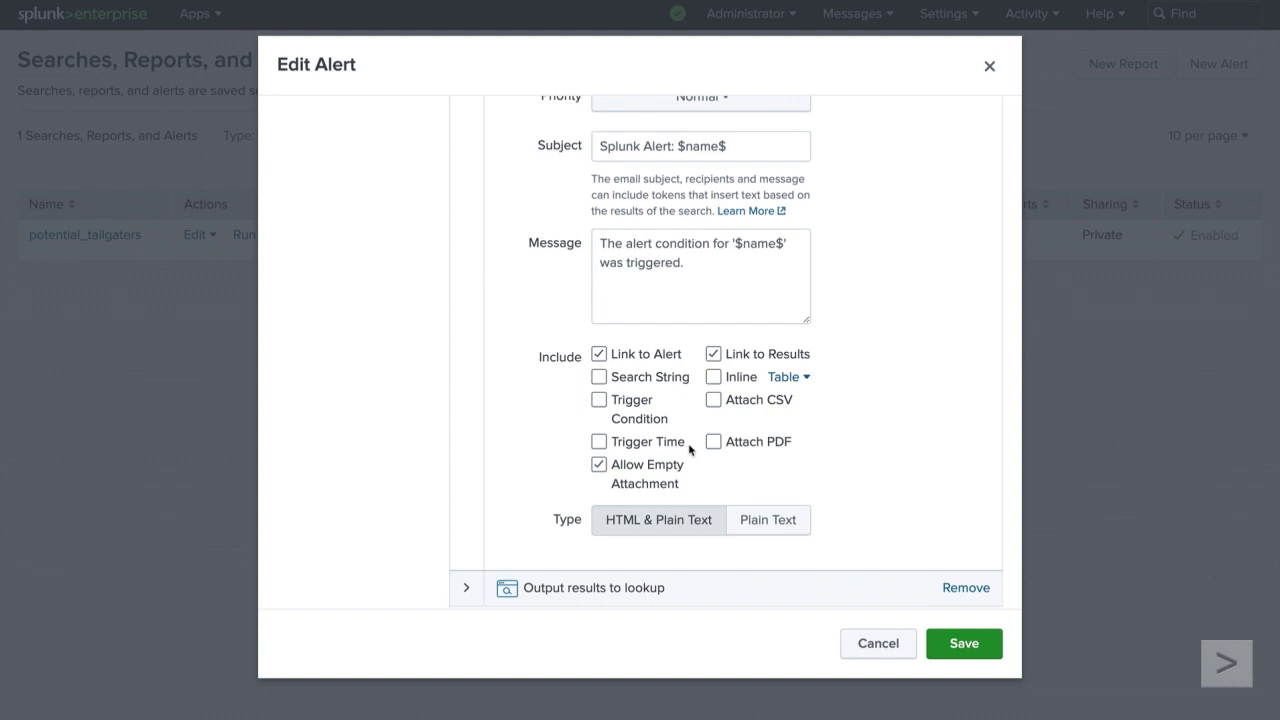
click(807, 378)
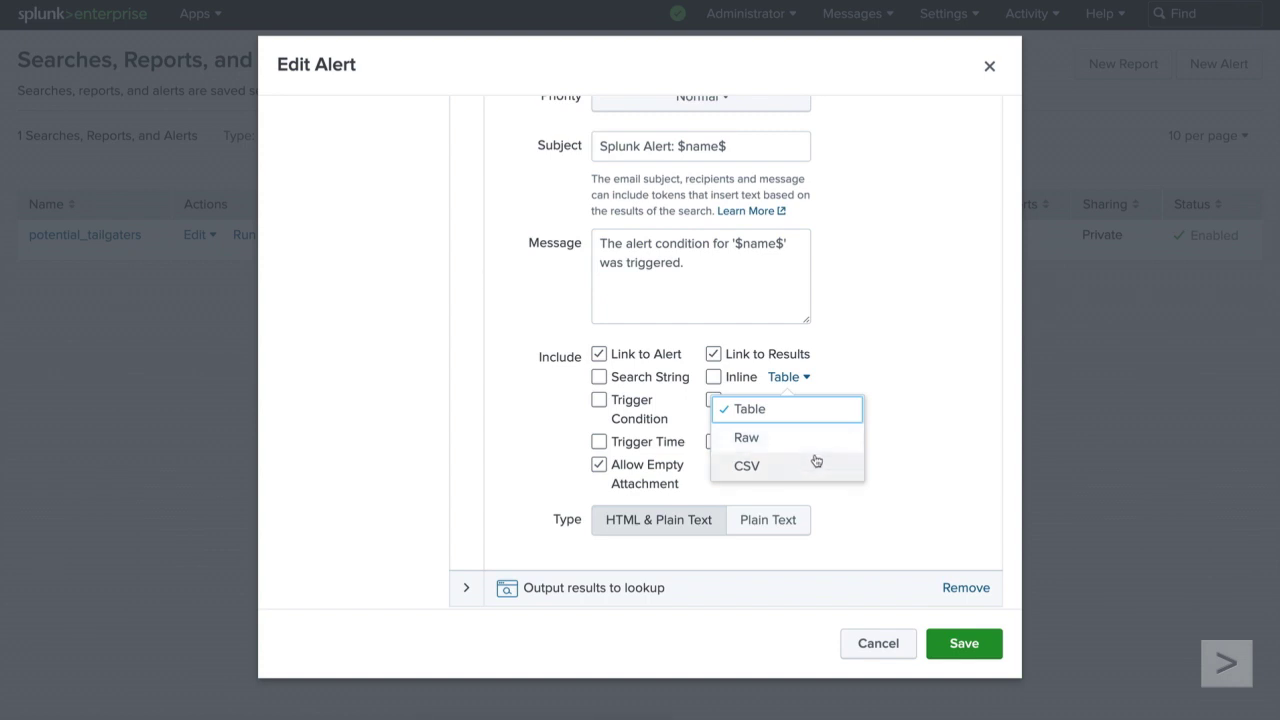
click(806, 377)
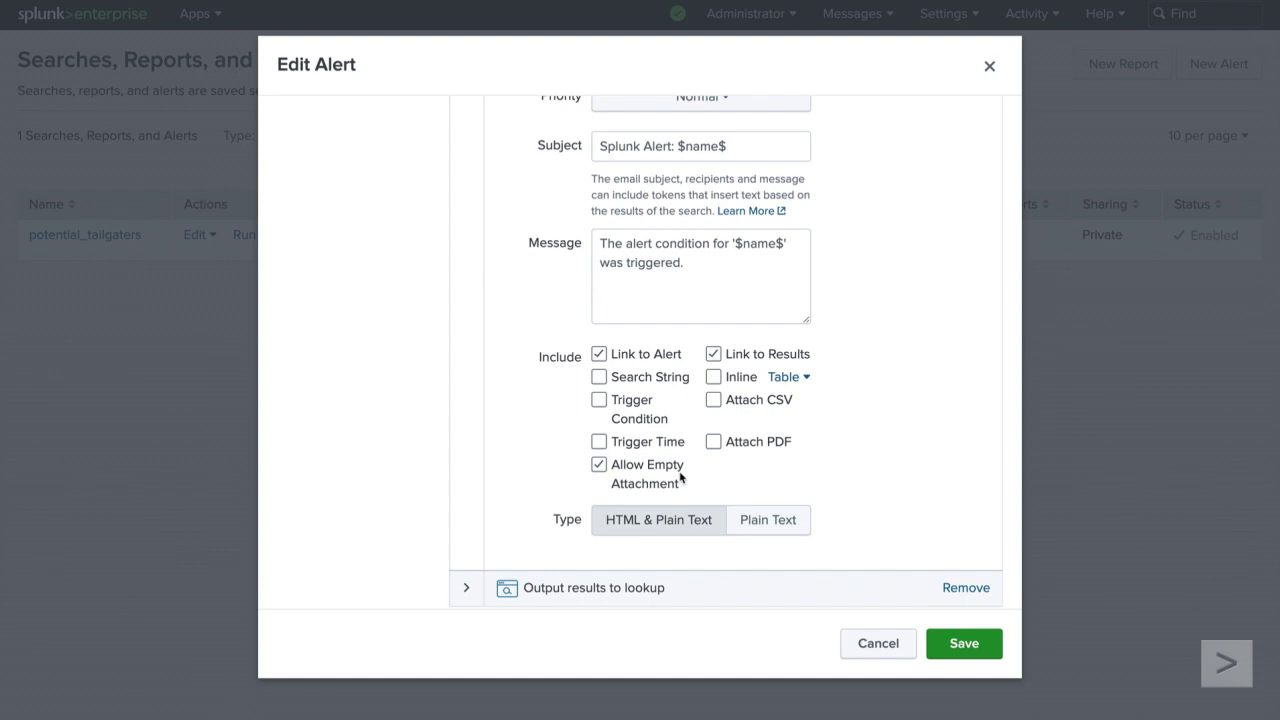
click(714, 401)
click(984, 648)
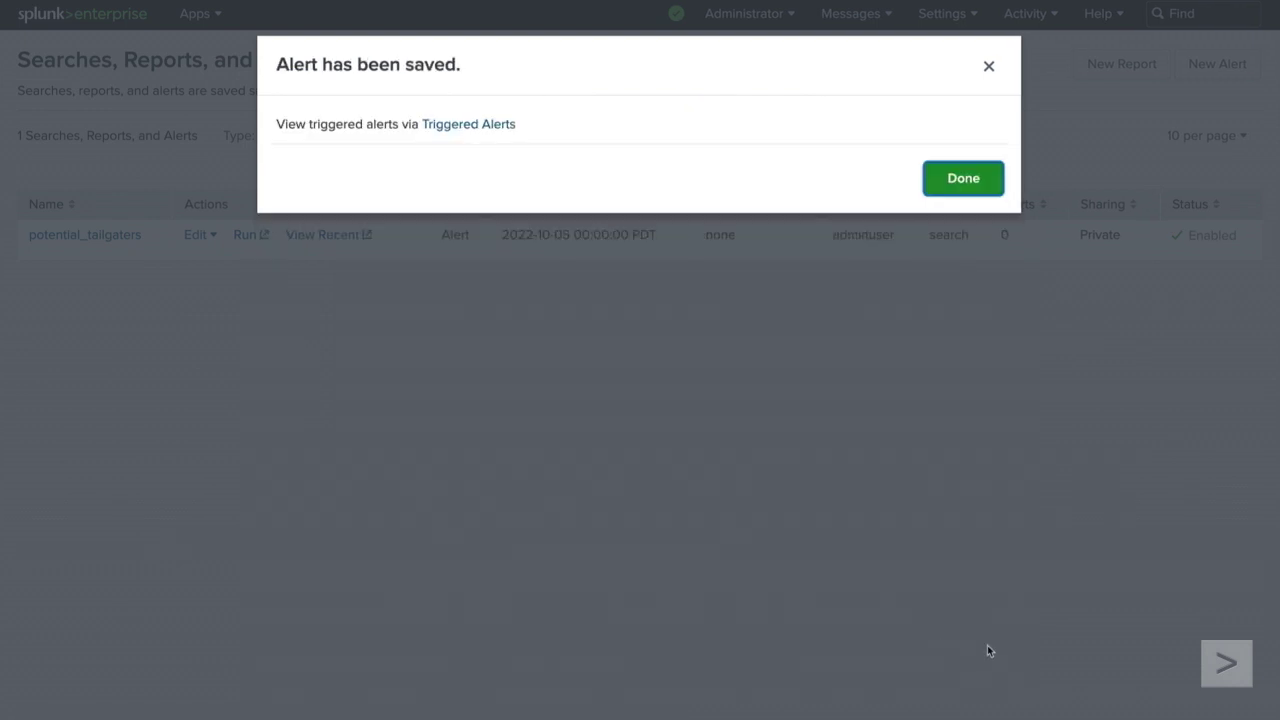
Step: Close the Alert has been saved confirmation with Done
click(982, 192)
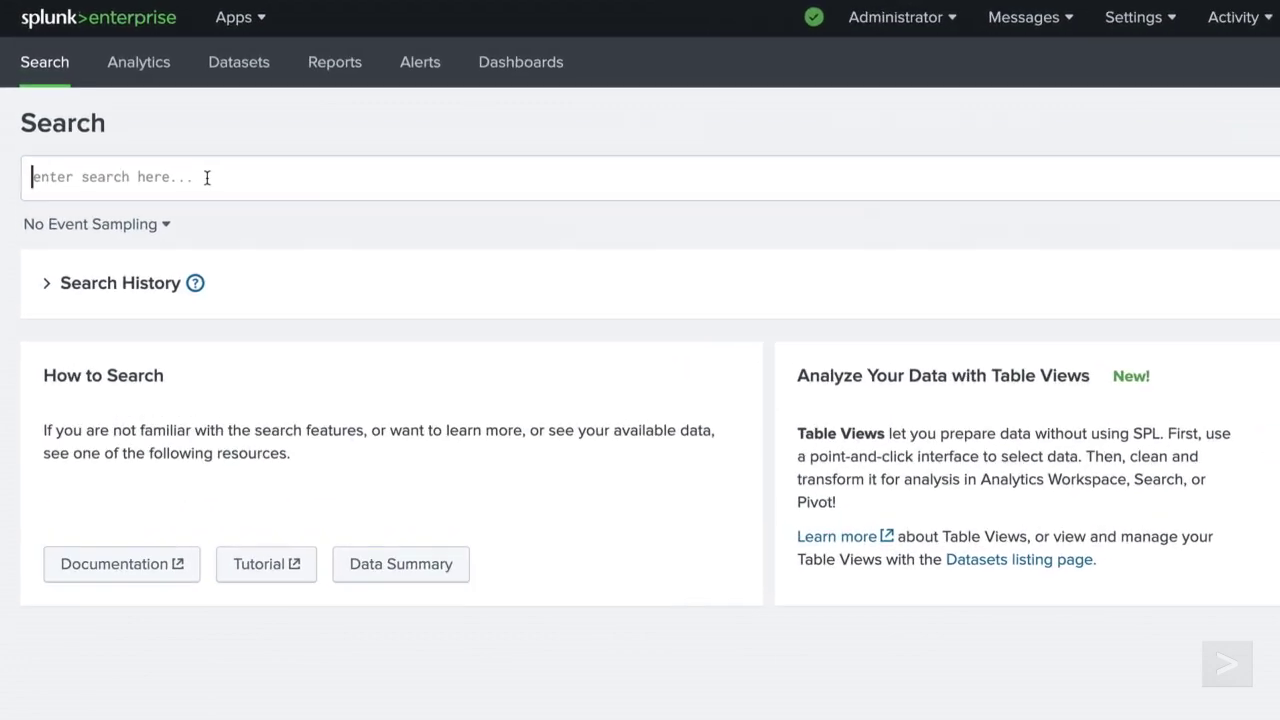
Step: Search index=web sourcetype=access_combined status>=500 for server errors
click(171, 146)
text(index=web sourcetype=a)
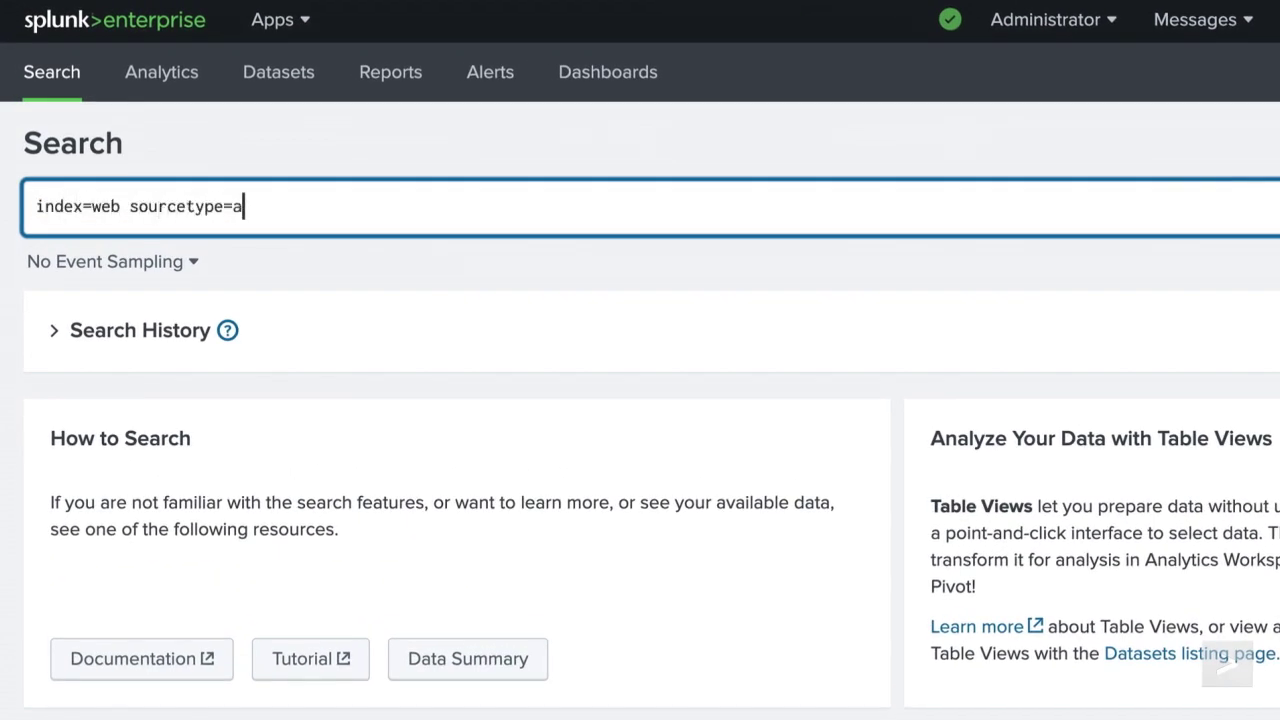
text(ccess_combined status>=500)
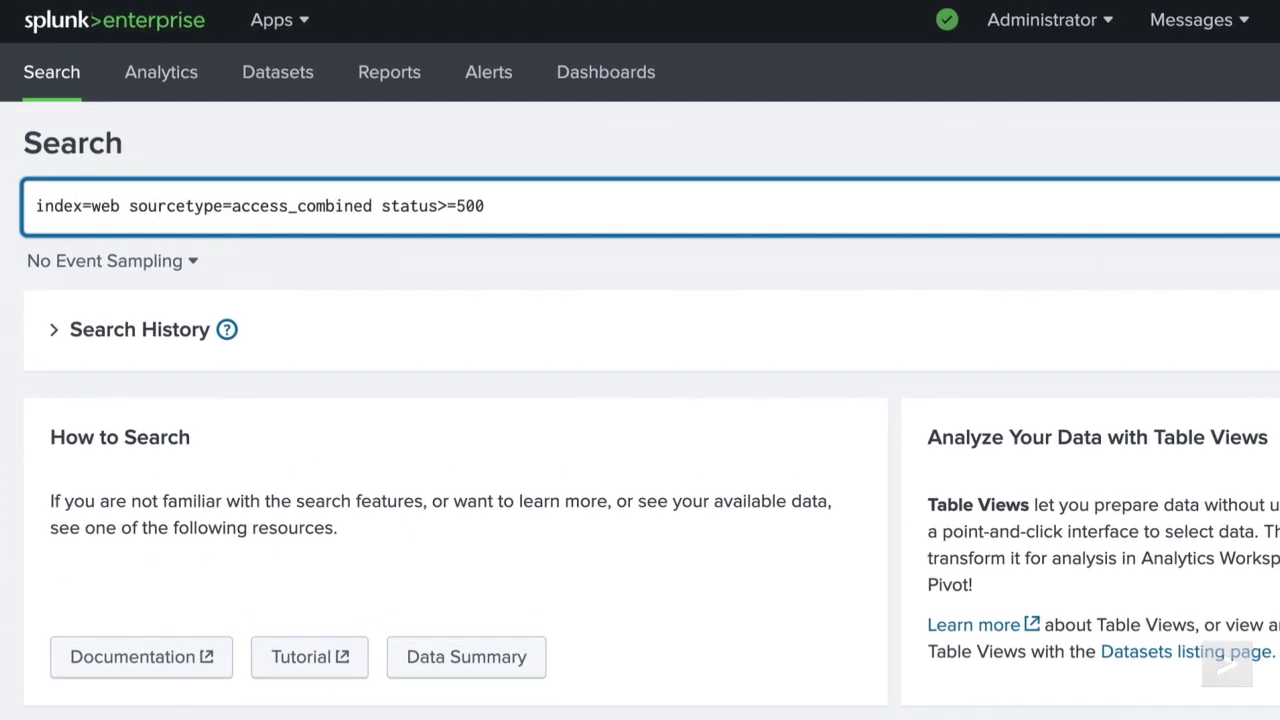
click(1279, 227)
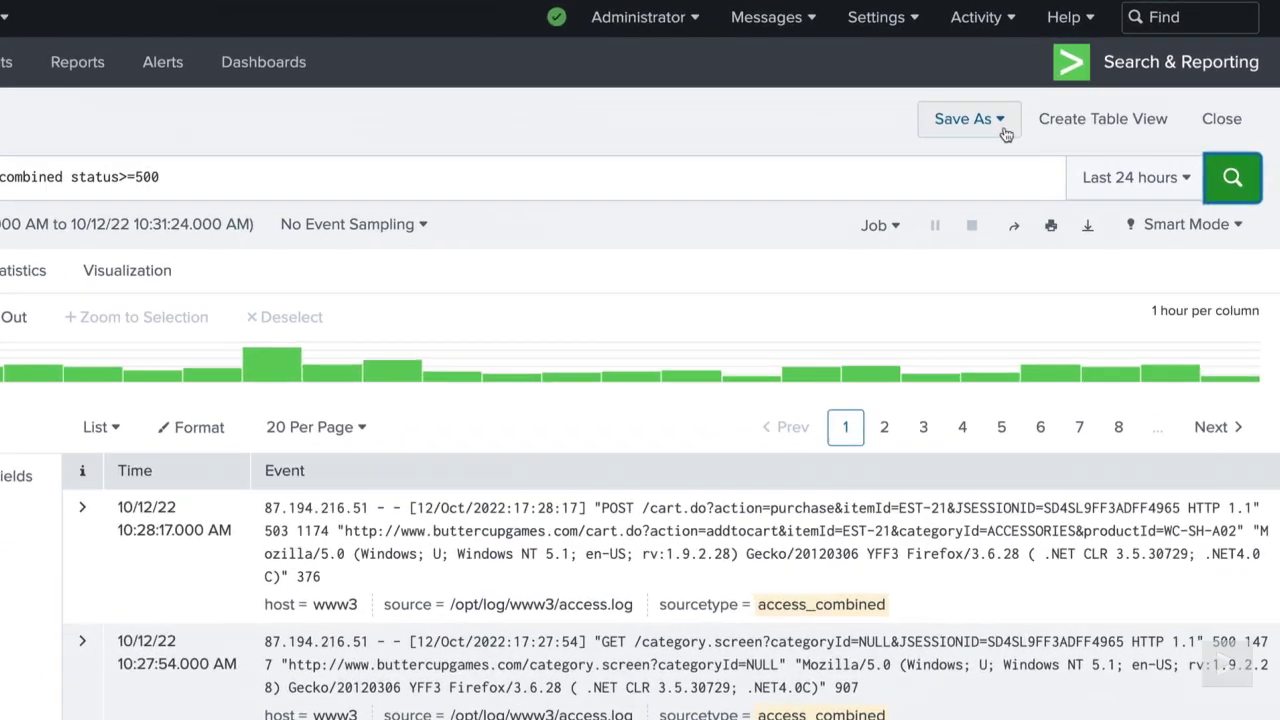
Step: Save the search as a real-time alert titled simpleWeb_alert
click(1046, 104)
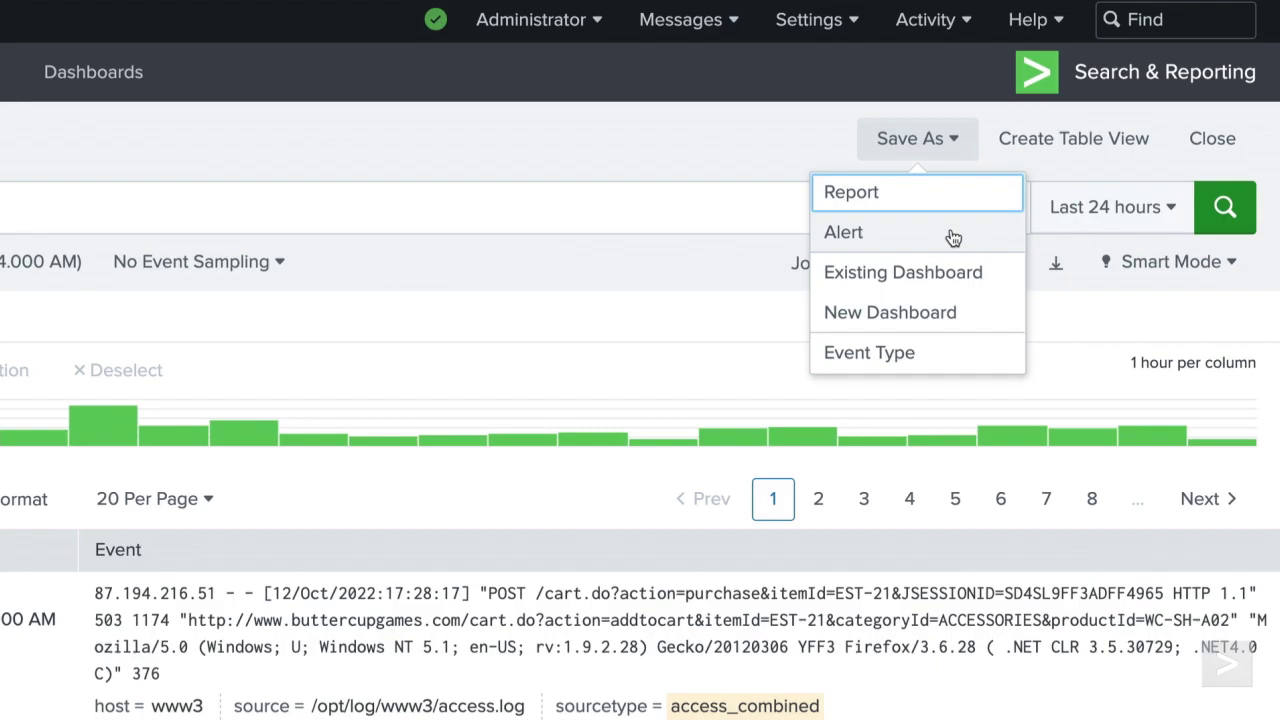
click(951, 233)
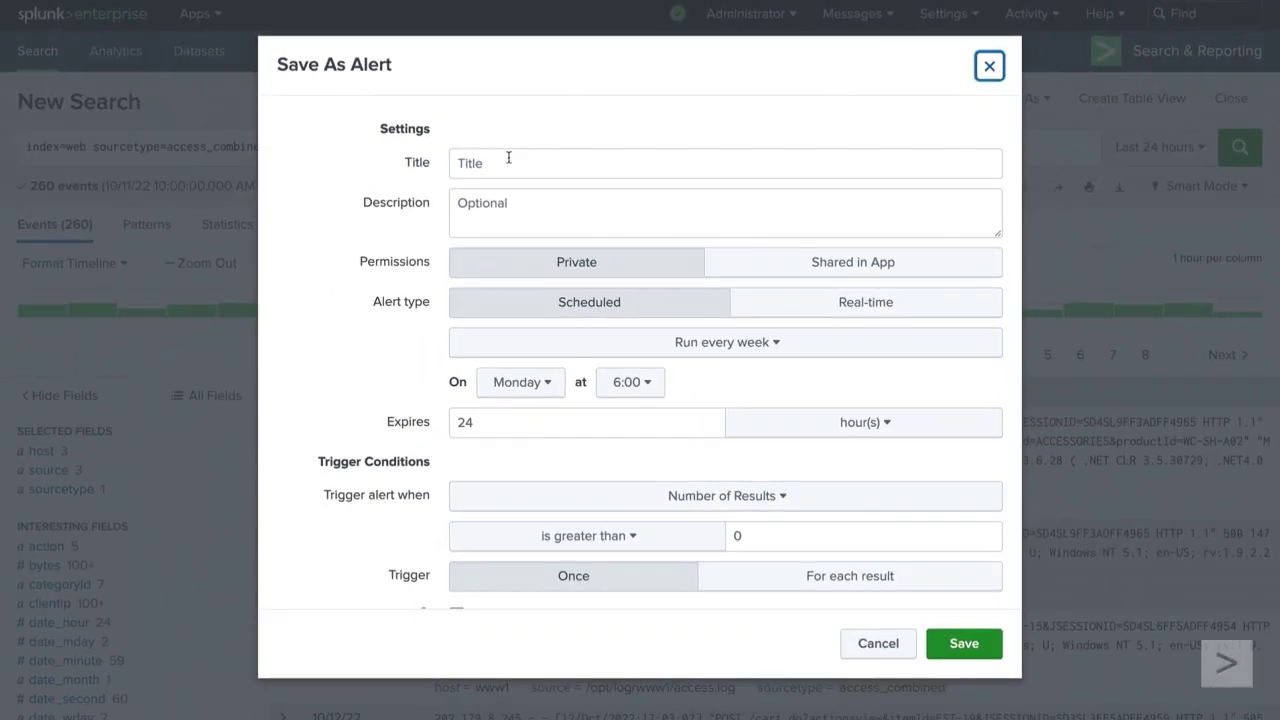
click(430, 177)
text(simpleWeb_alert)
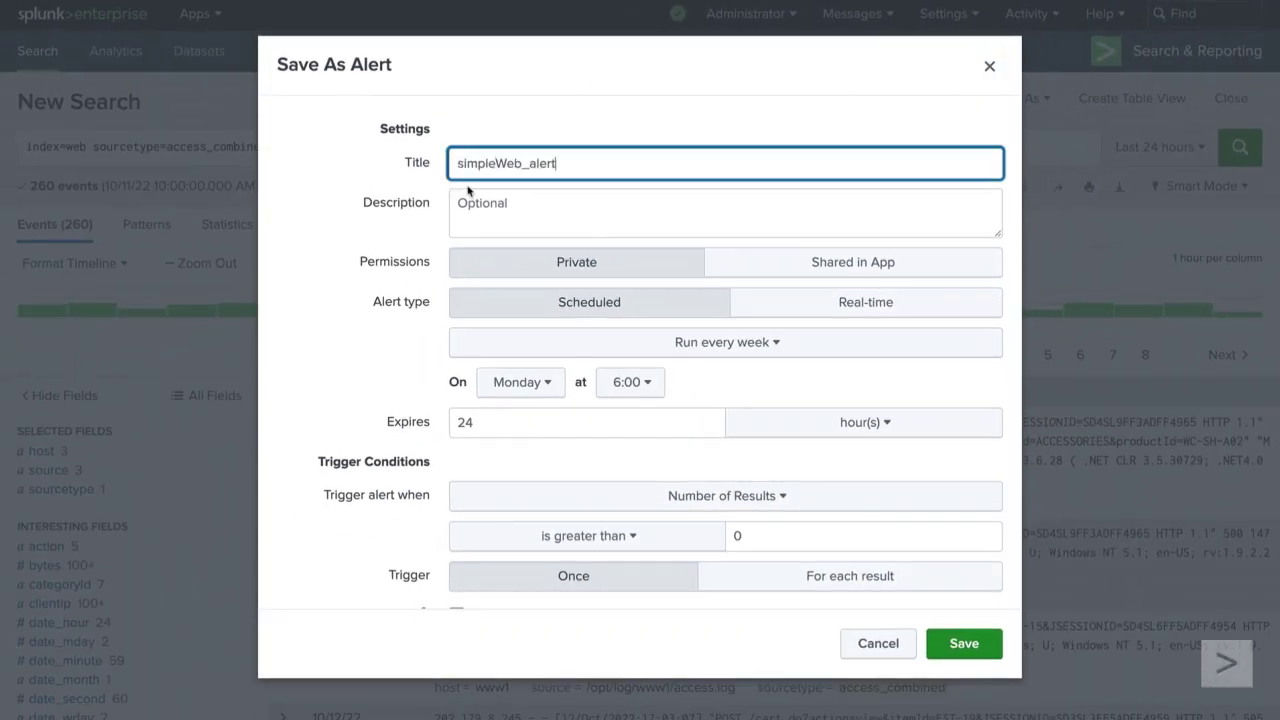
click(428, 185)
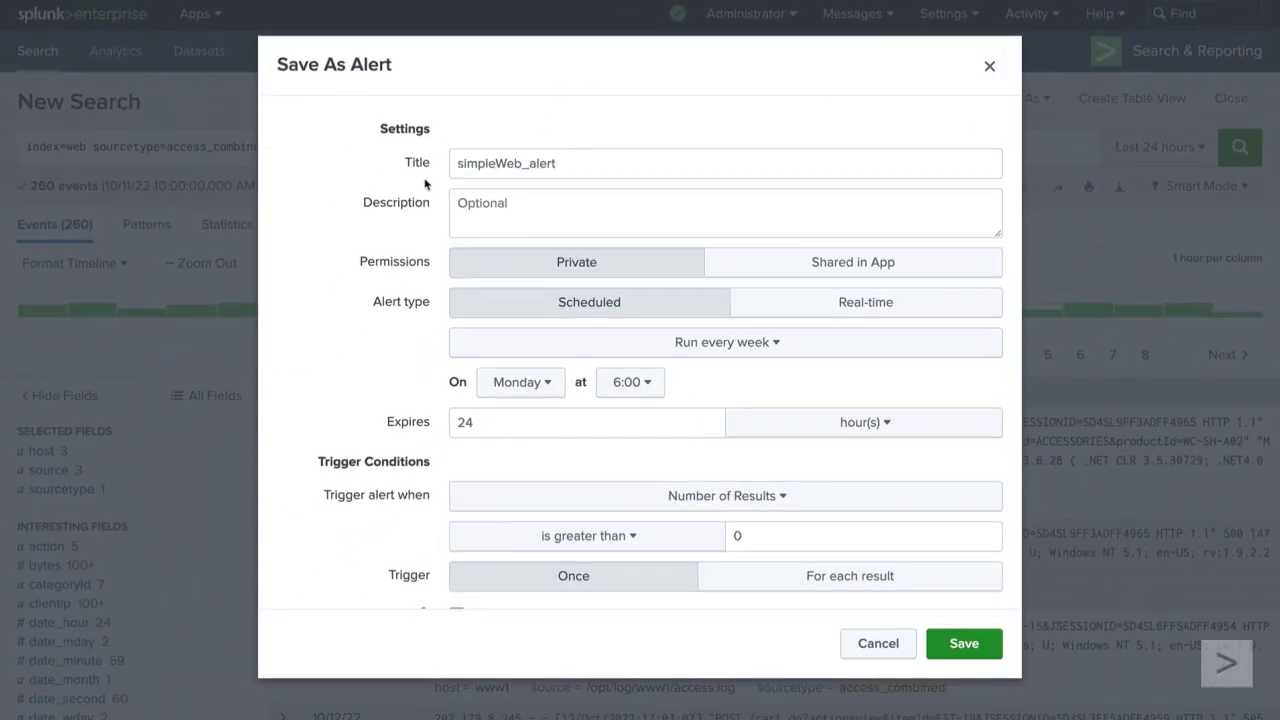
click(764, 305)
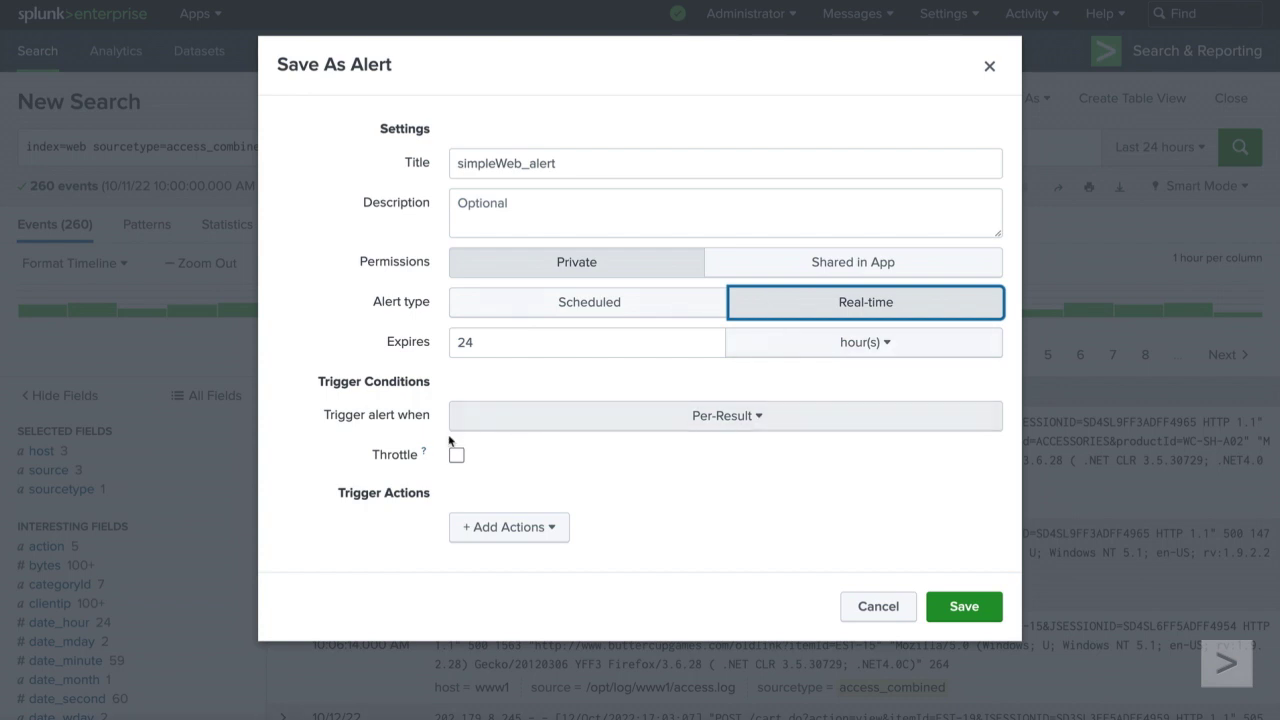
Step: Add a Log Event action with event text status=$result.status$, webserver=$result.host$, happened=$trigger_date$ : $trigger_time$
click(551, 530)
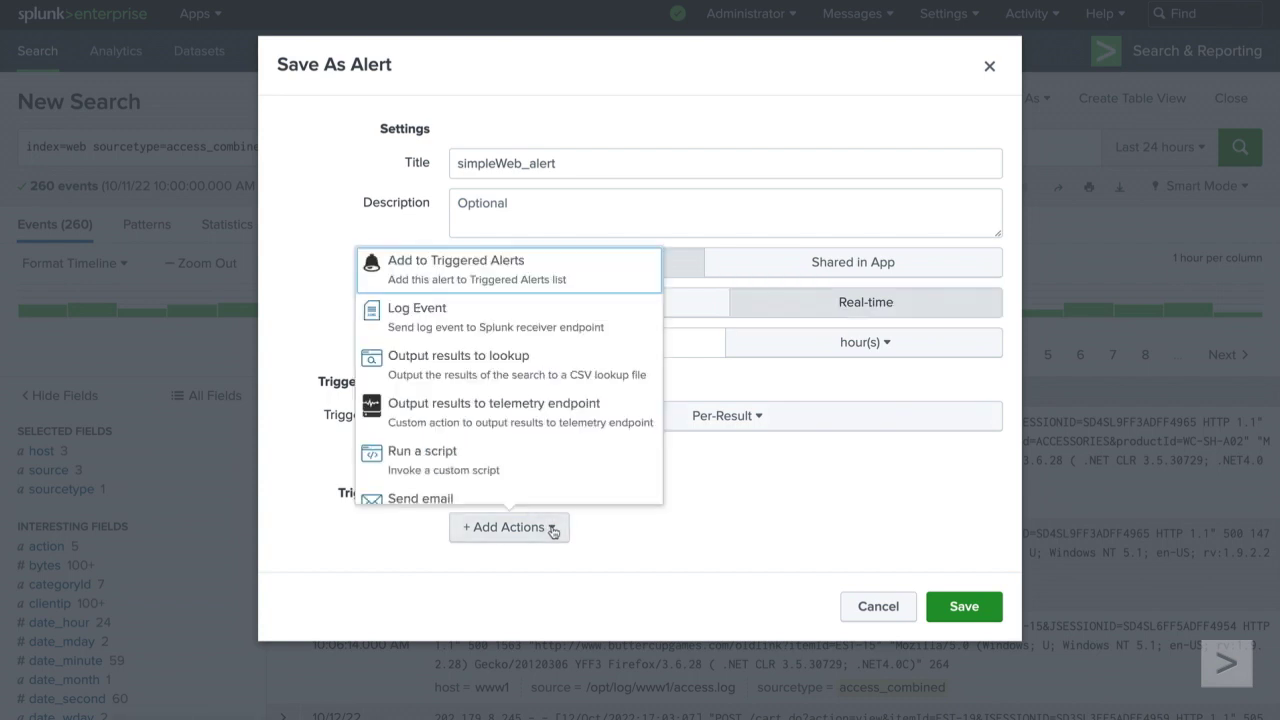
click(634, 328)
scroll(634, 326, down, 4)
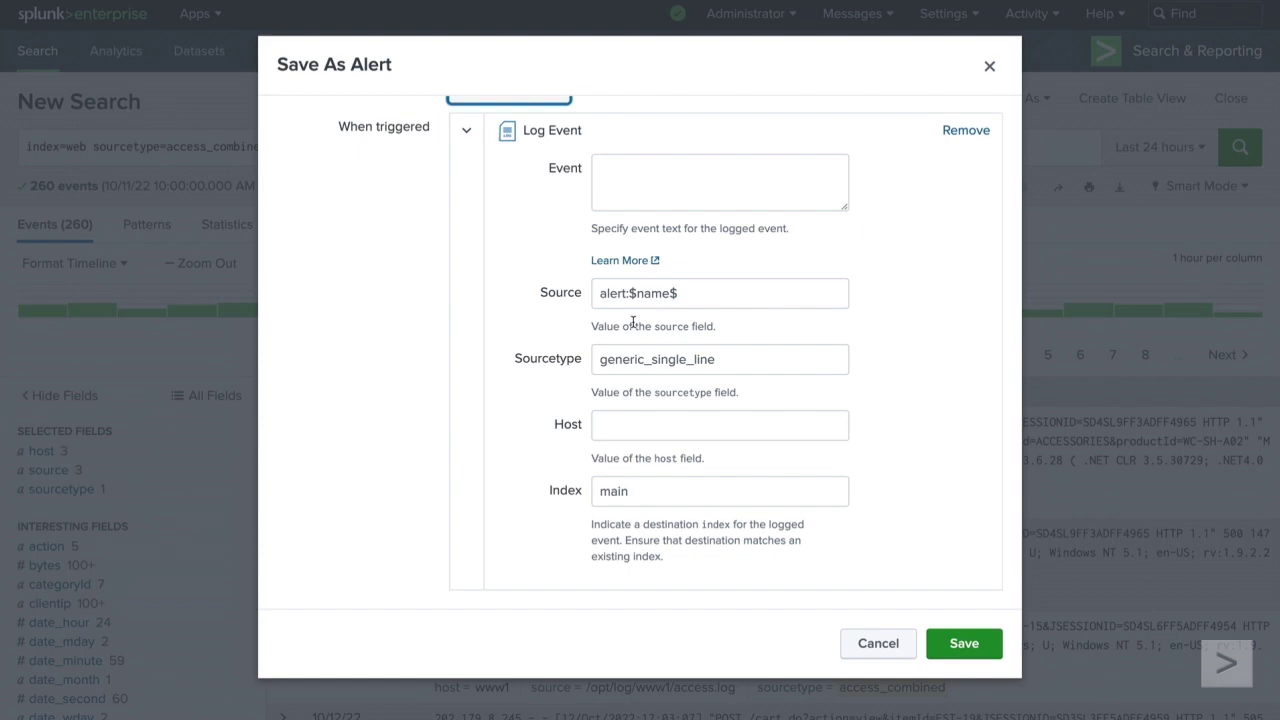
click(613, 179)
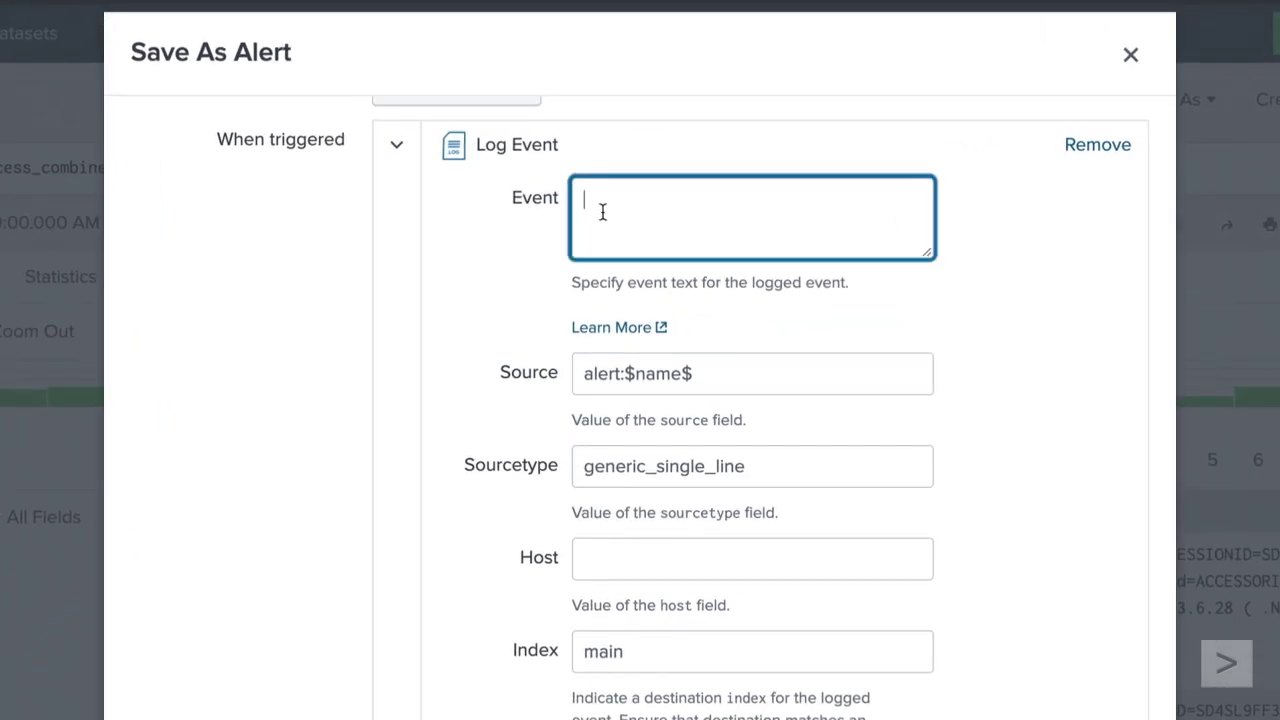
text(status=$result.status)
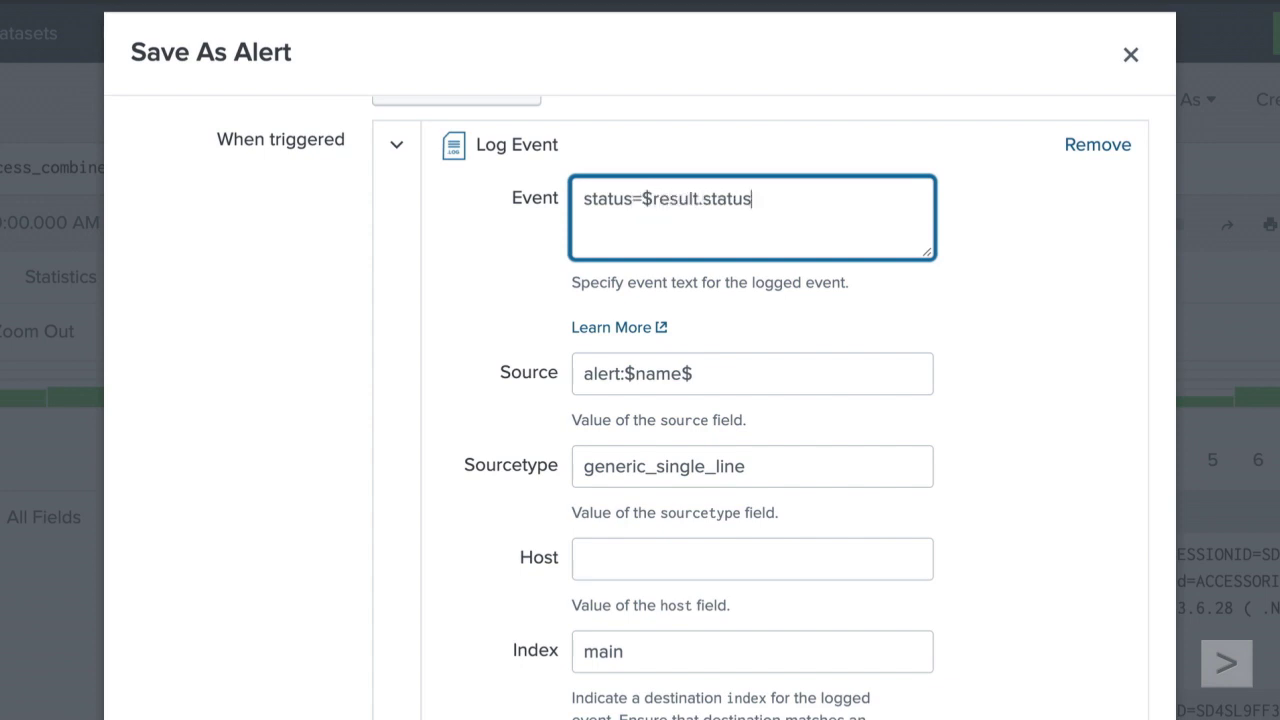
text($)
text(, webserver=$result.host$)
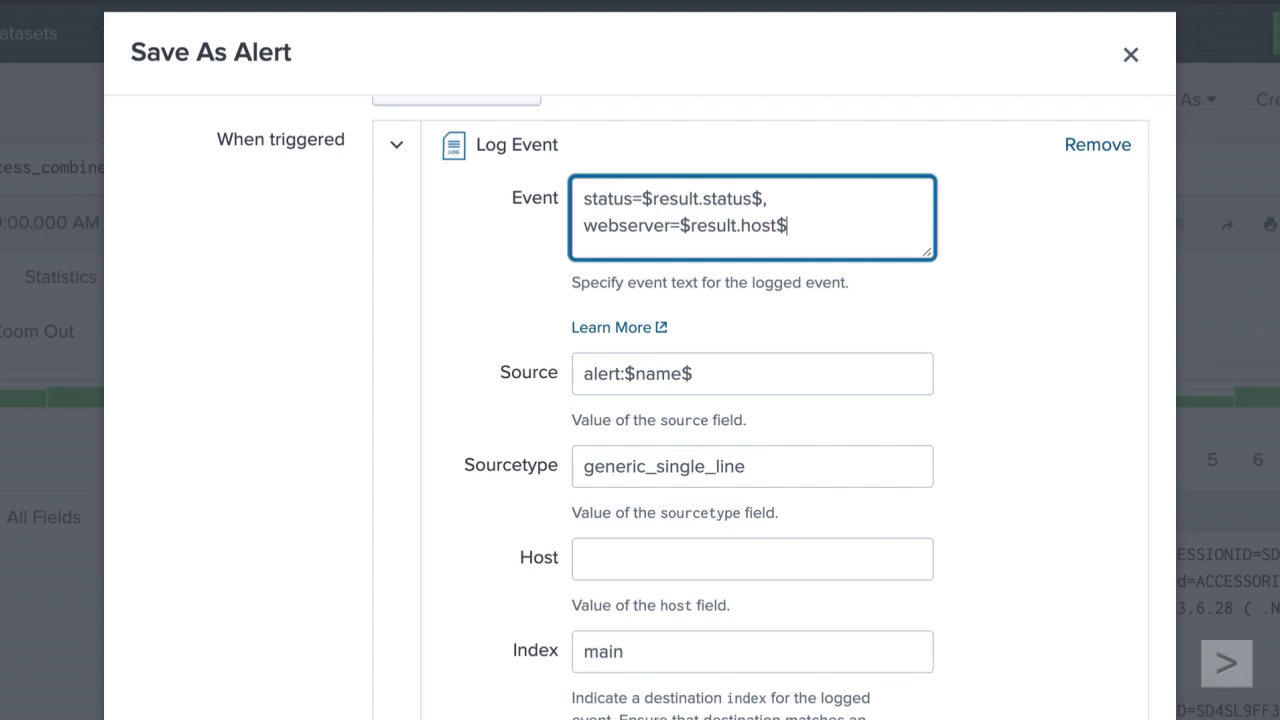
text(,)
text( happened=$trigger_date)
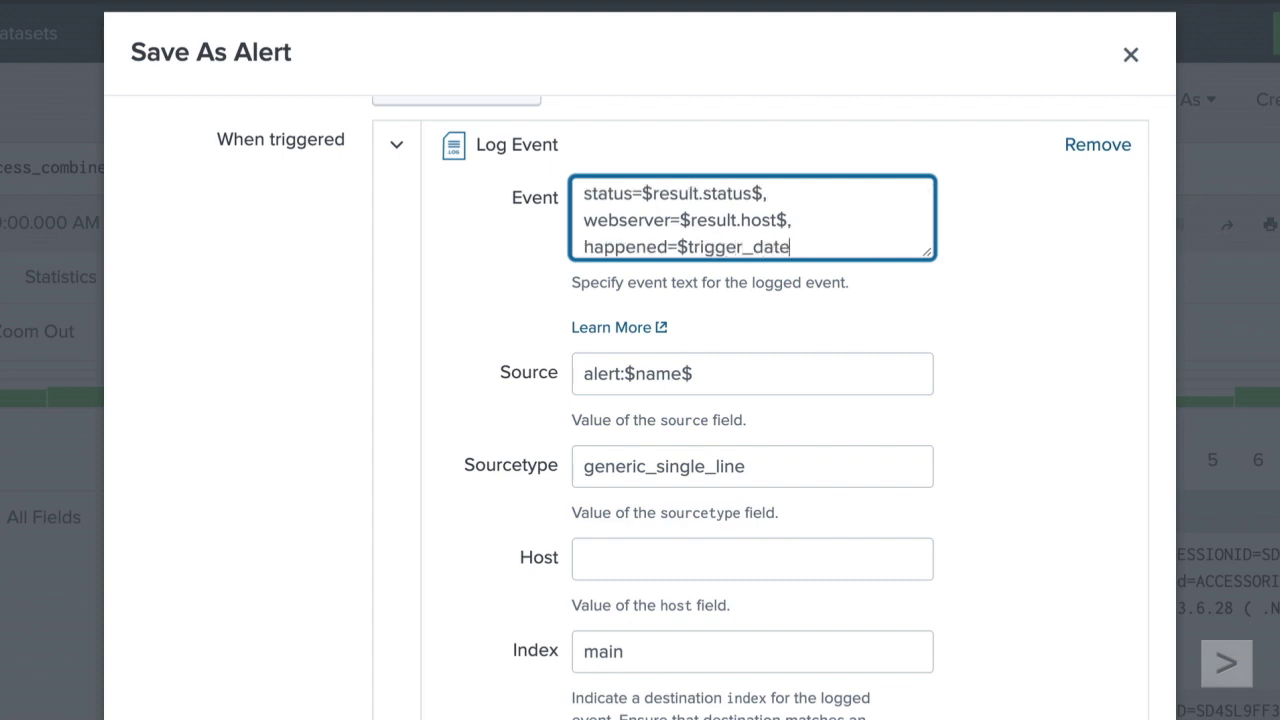
text($ : $trigger_time$)
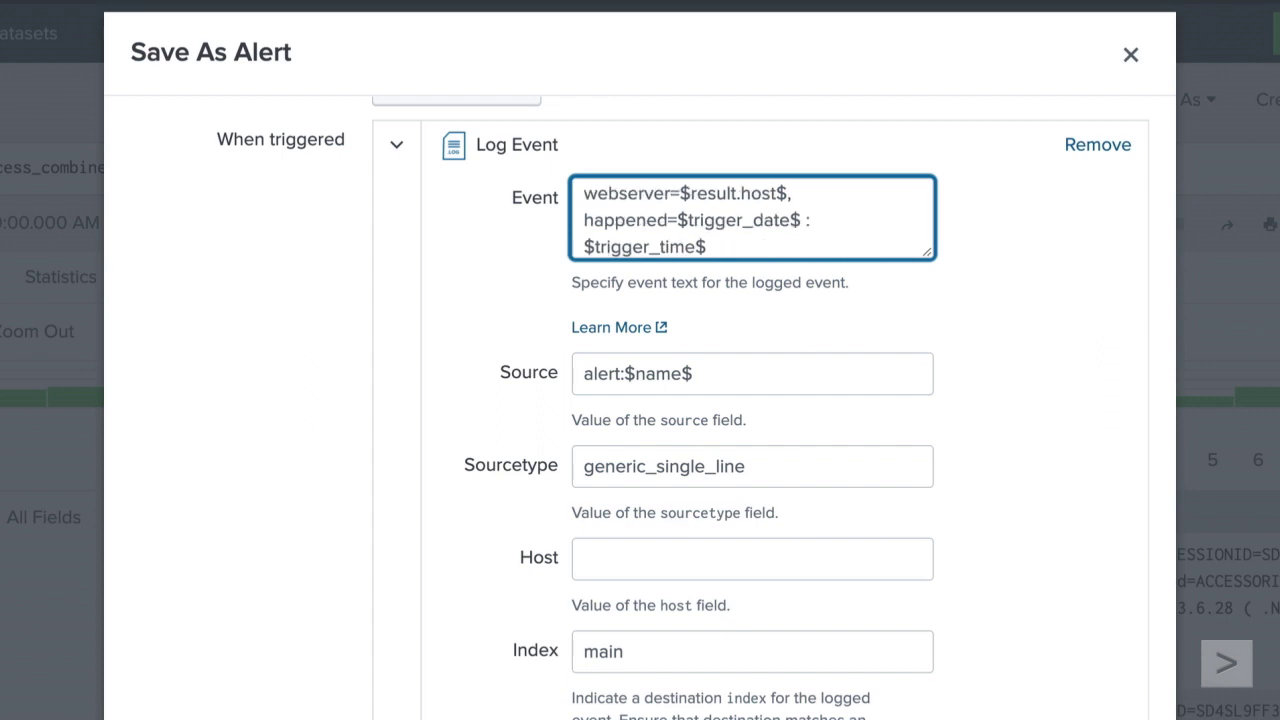
click(548, 233)
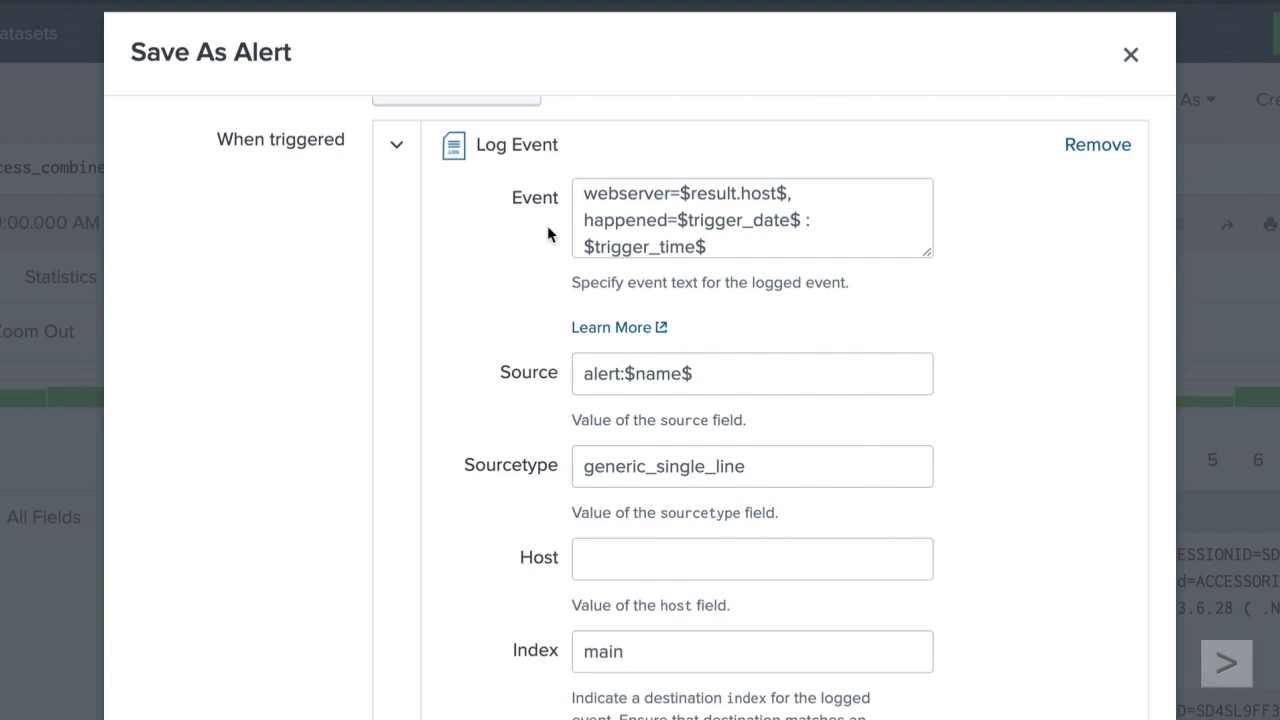
scroll(556, 300, down, 2)
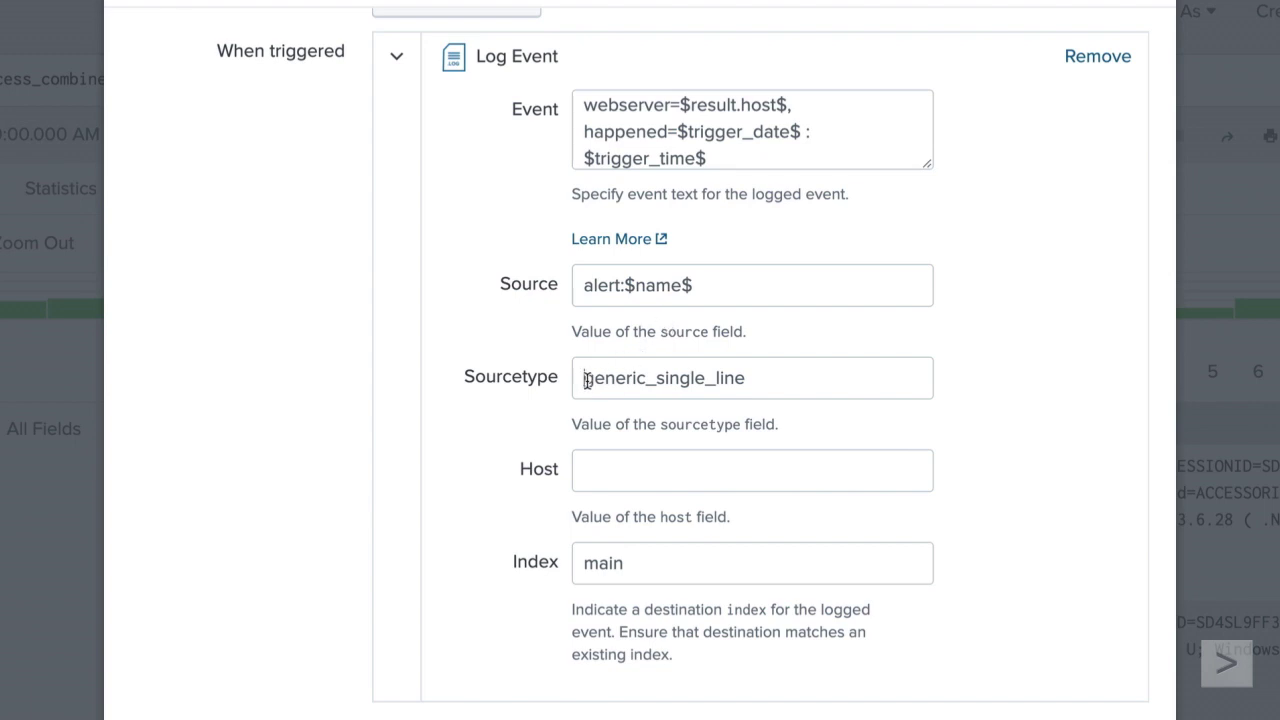
Step: Set Log Event sourcetype simple_web, host server:$server.serverName$, index simpleWeb, and save the alert
drag(583, 377, 766, 369)
text(simple_web)
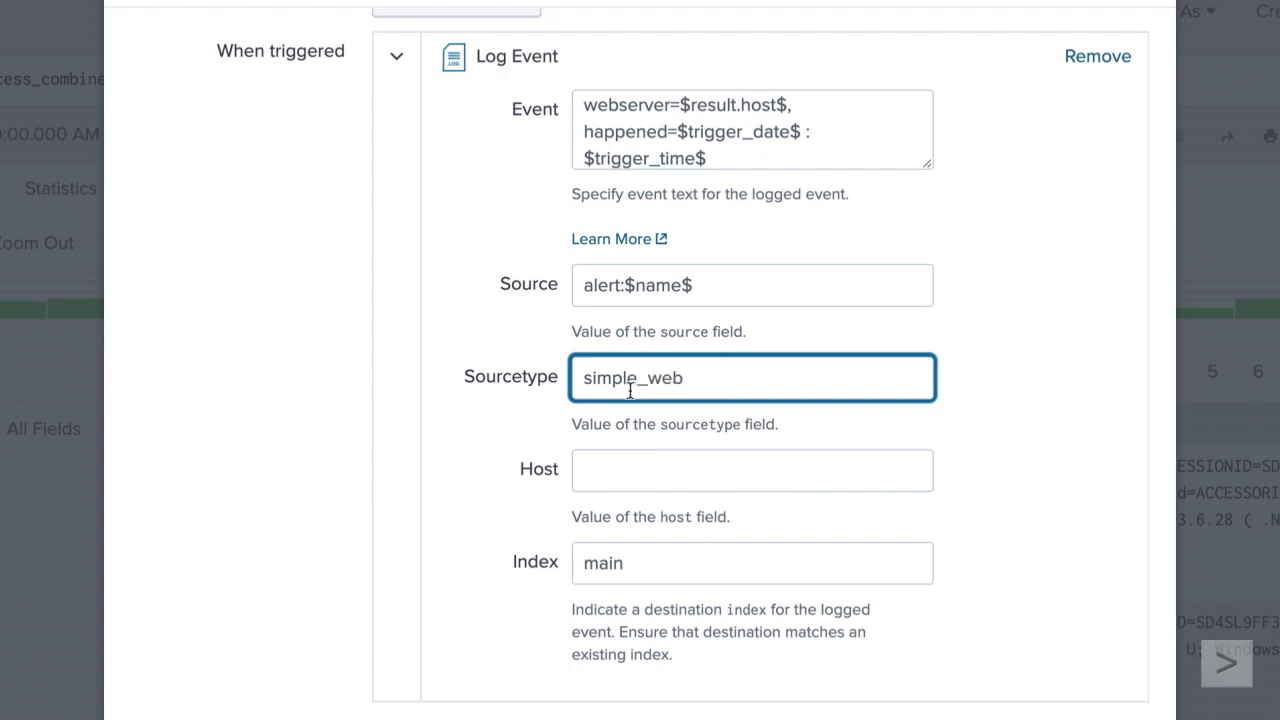
click(543, 404)
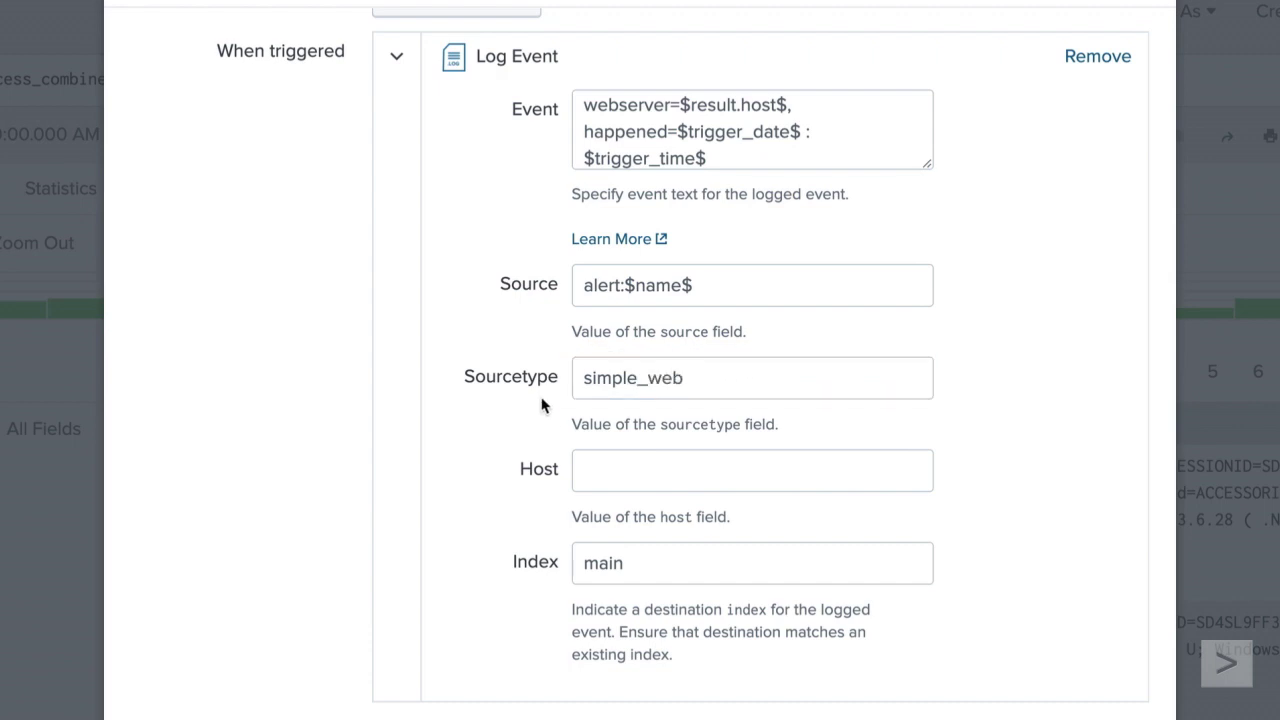
click(597, 467)
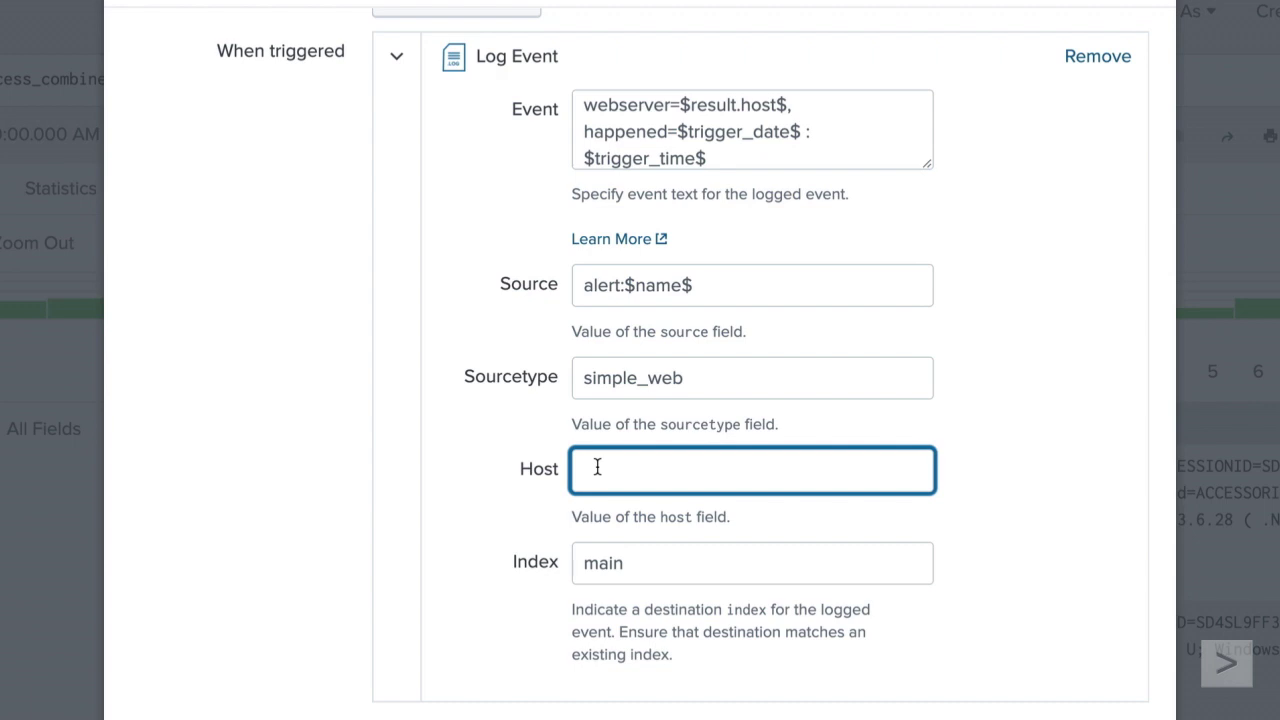
text(server:$server.serverName$)
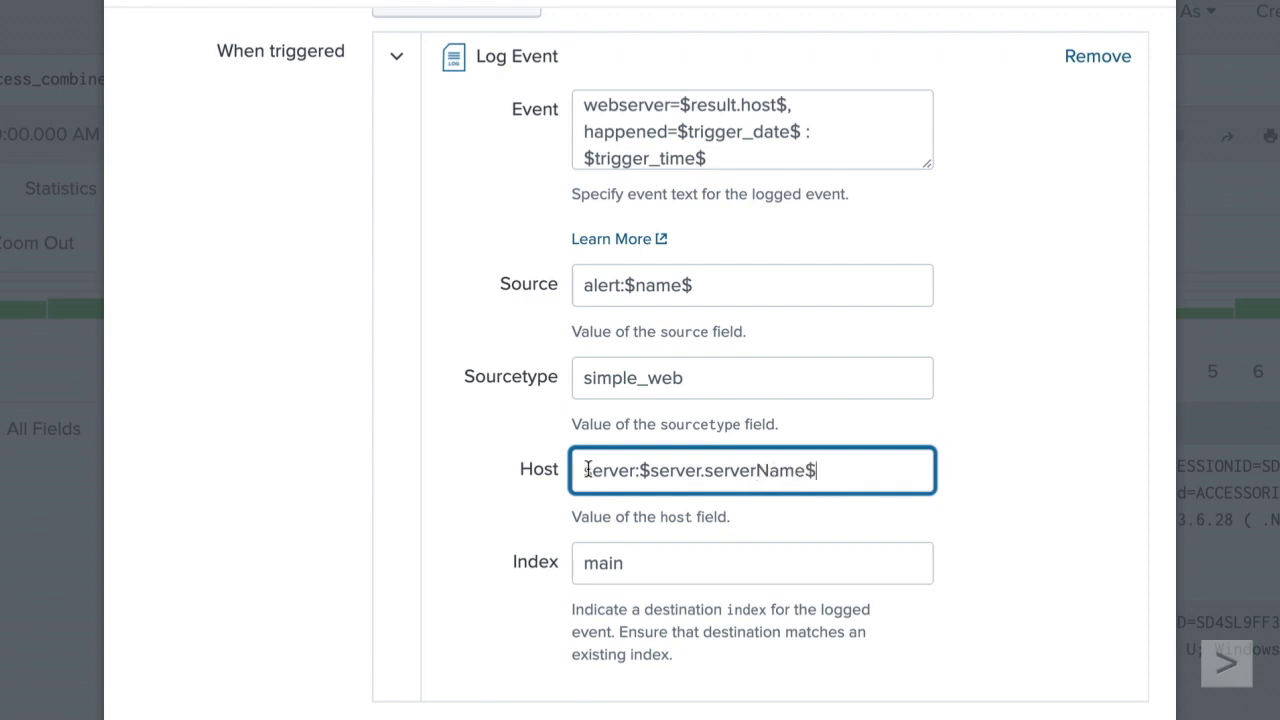
click(546, 494)
scroll(547, 470, down, 2)
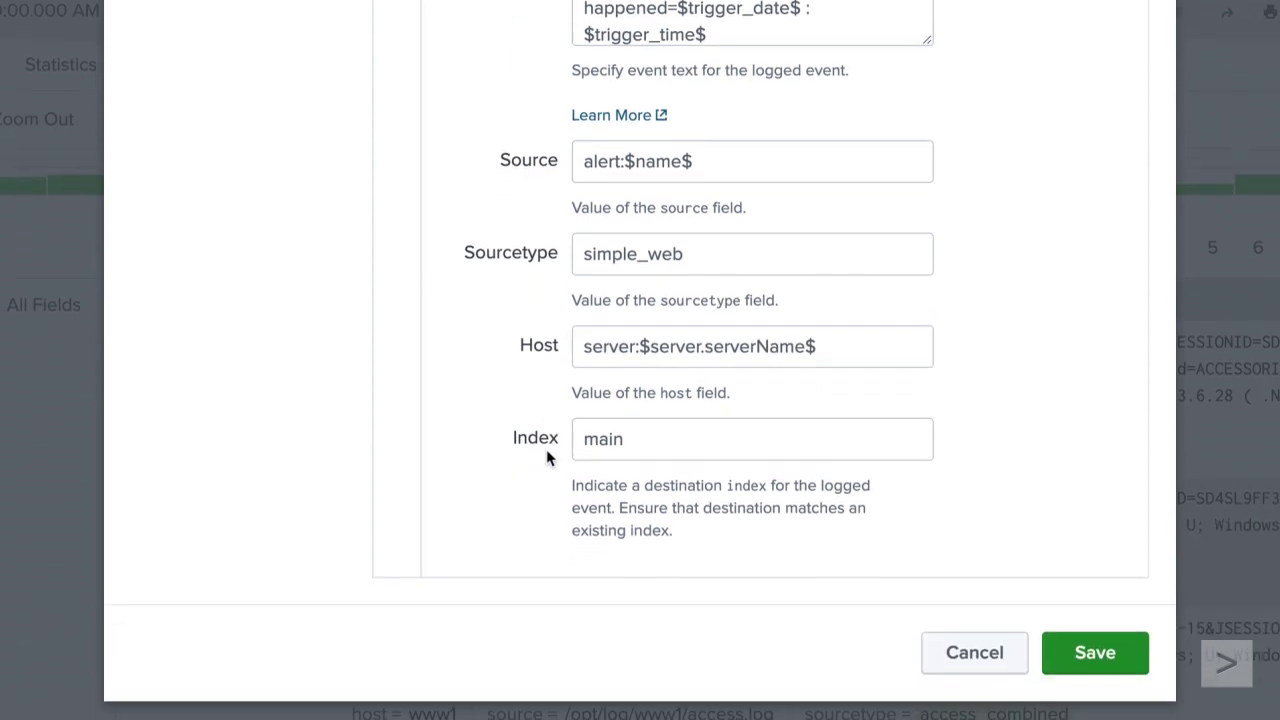
click(550, 440)
text(simpleWeb)
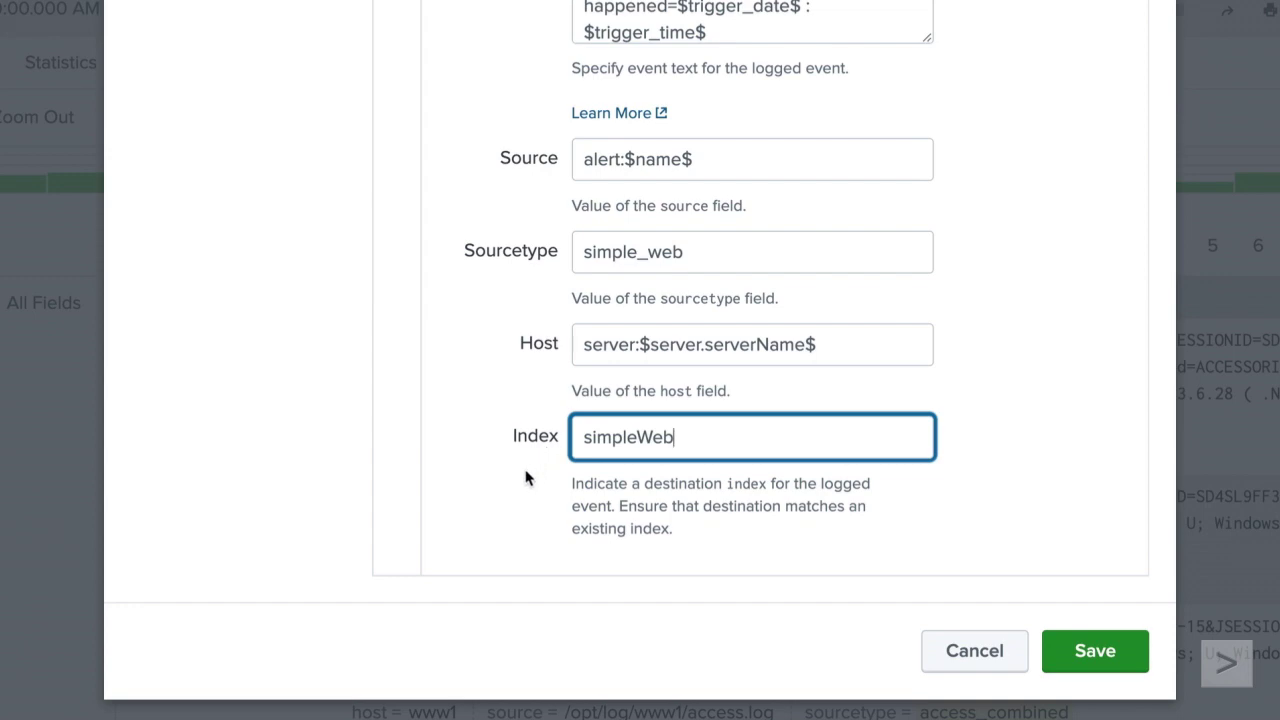
click(527, 479)
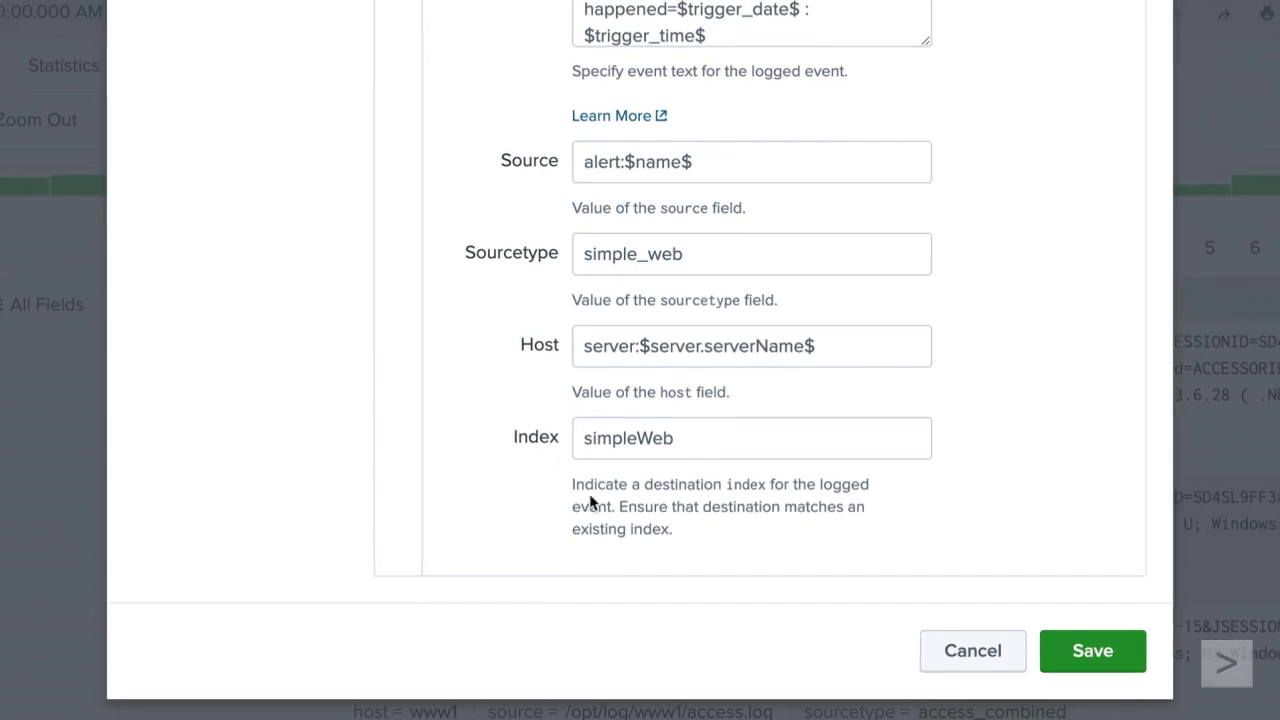
click(964, 643)
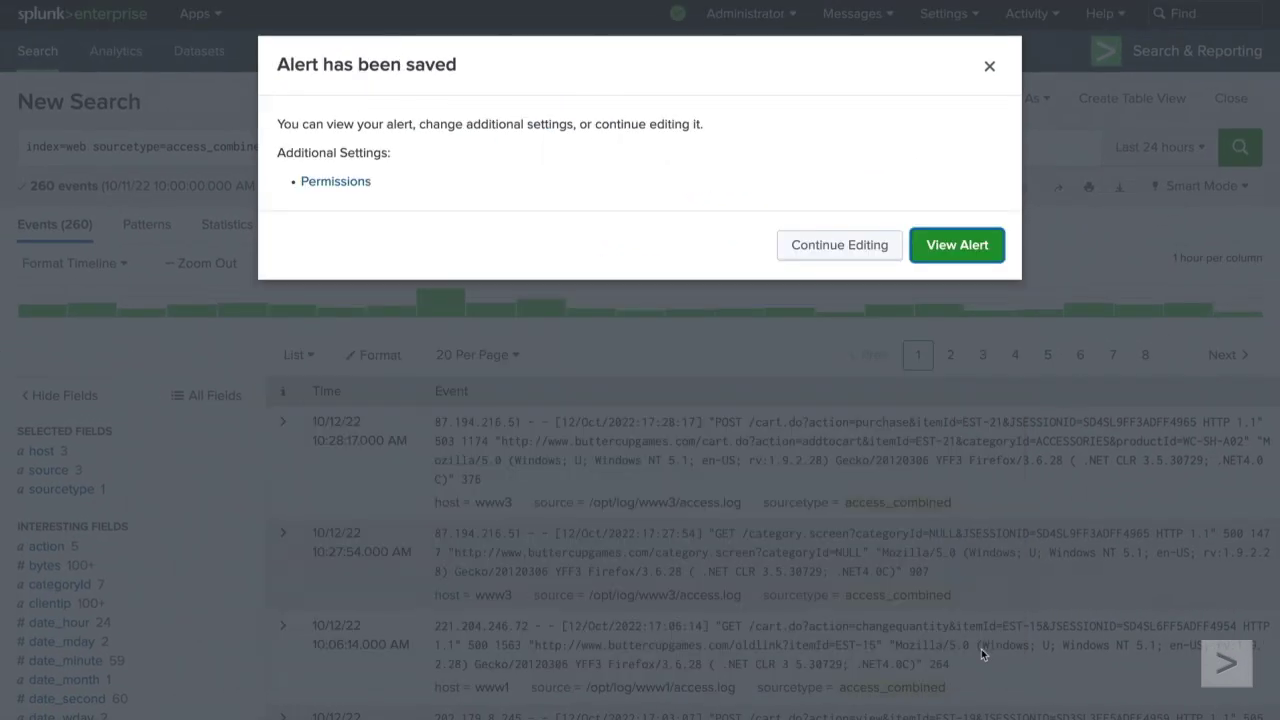
Step: Dismiss the saved confirmation and run a new search for index=simpleweb
click(989, 66)
click(57, 52)
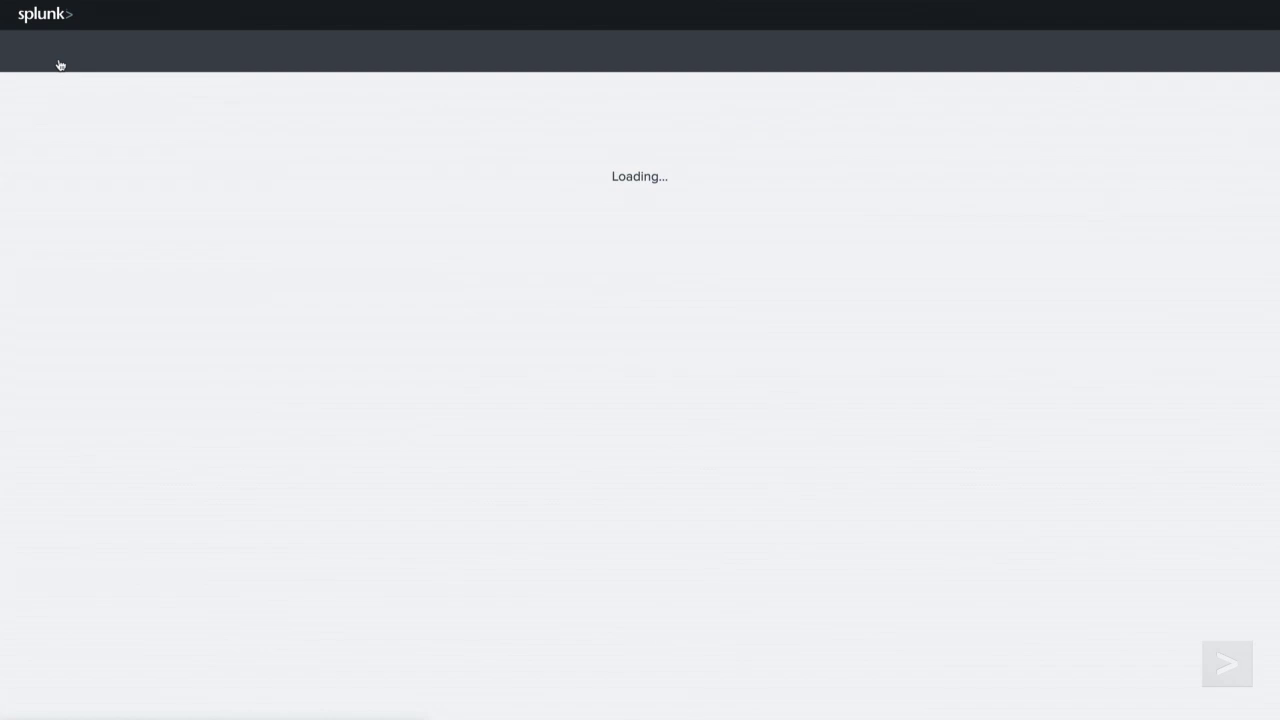
click(119, 146)
text(index=simpleweb)
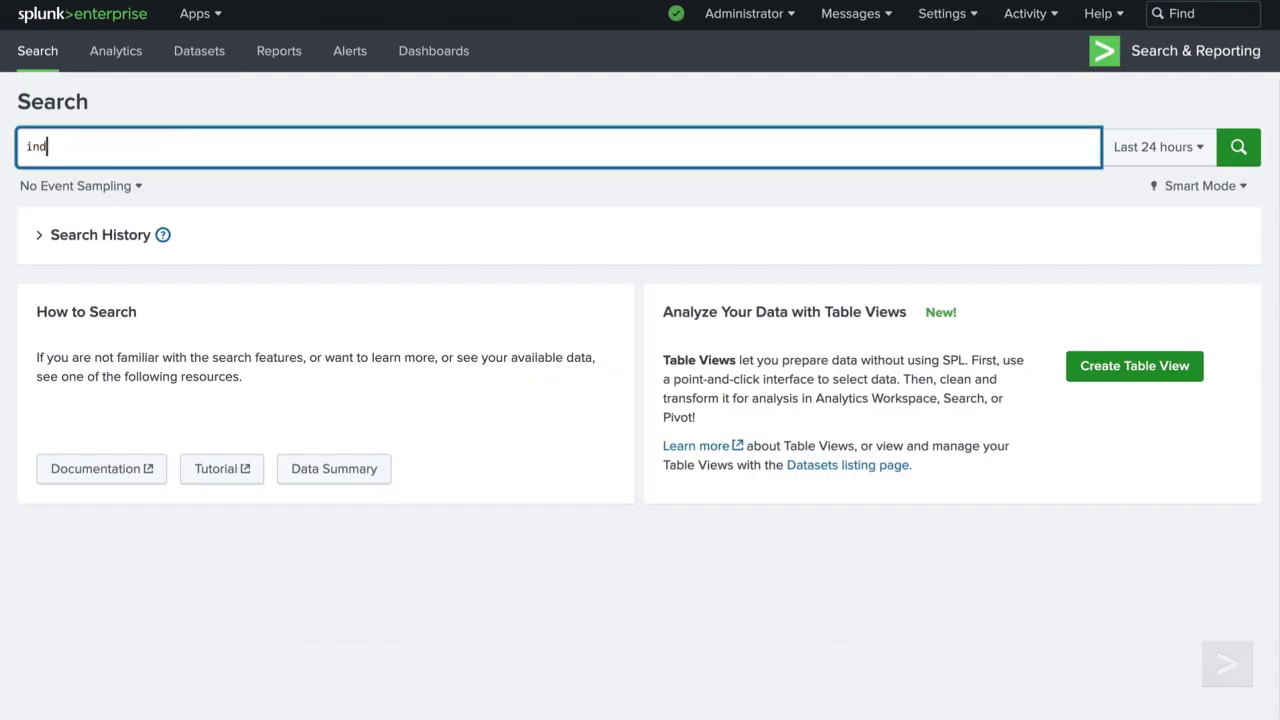
click(1237, 160)
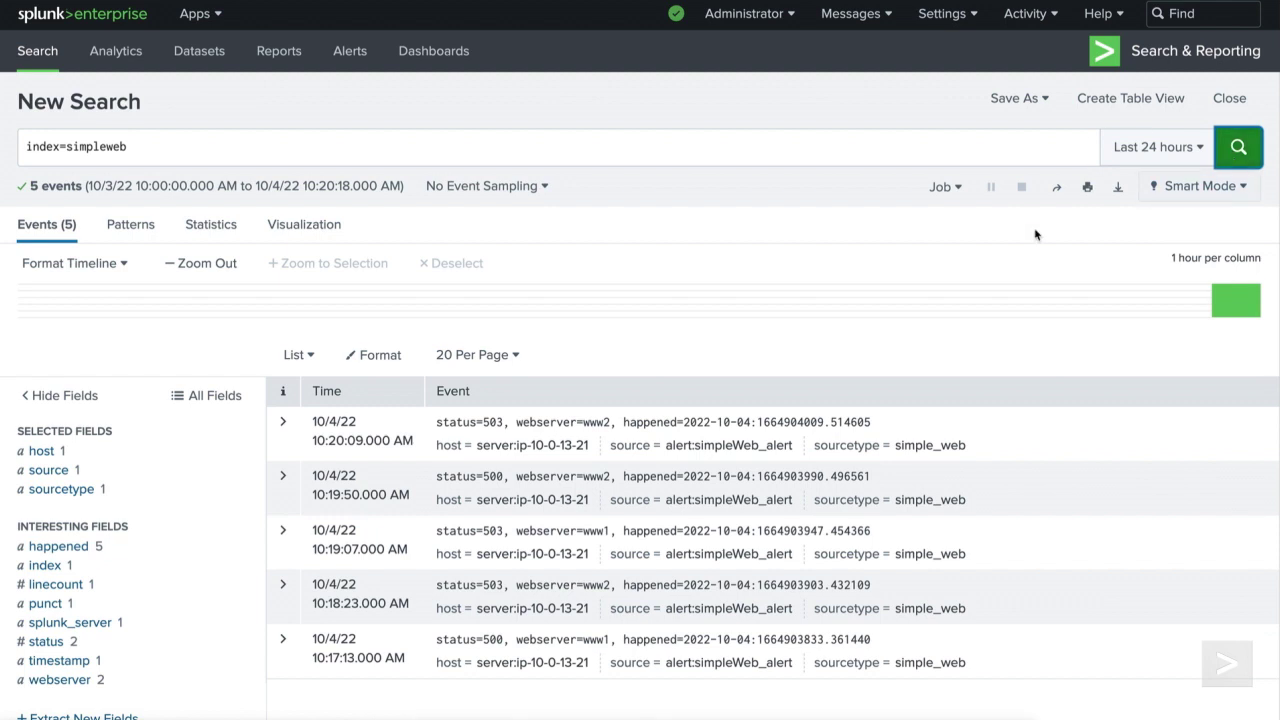
scroll(957, 334, down, 1)
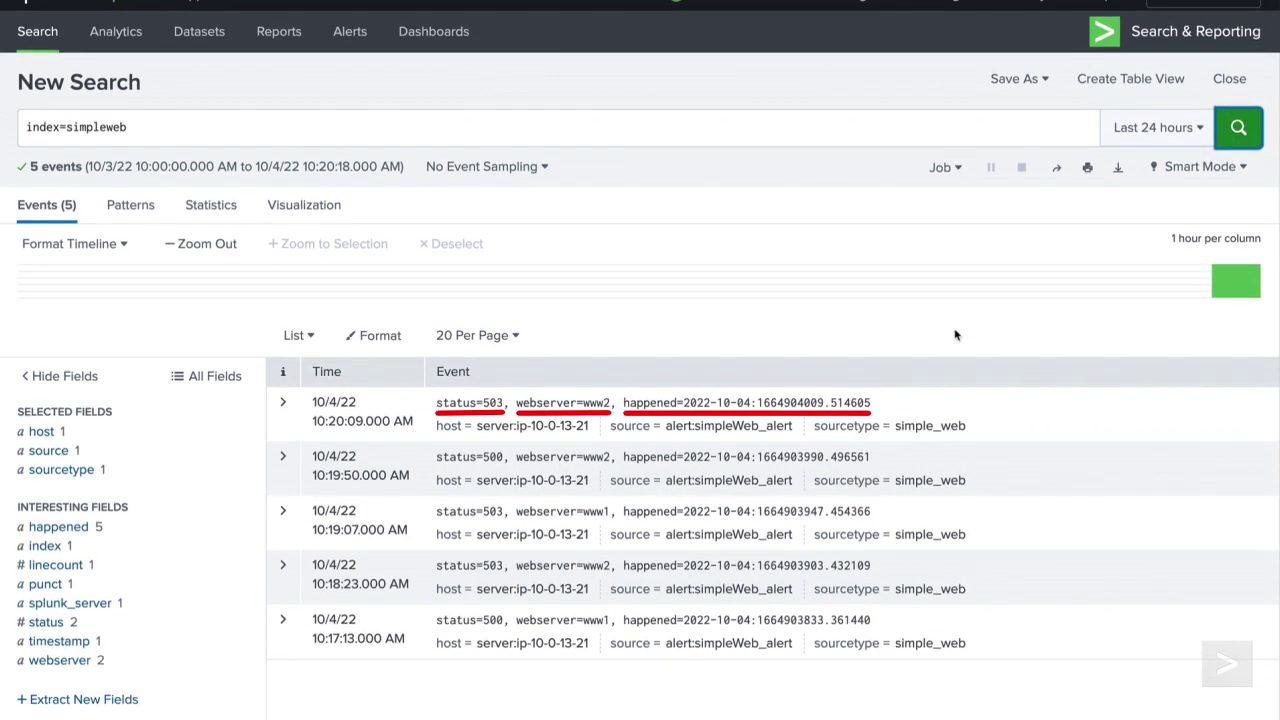